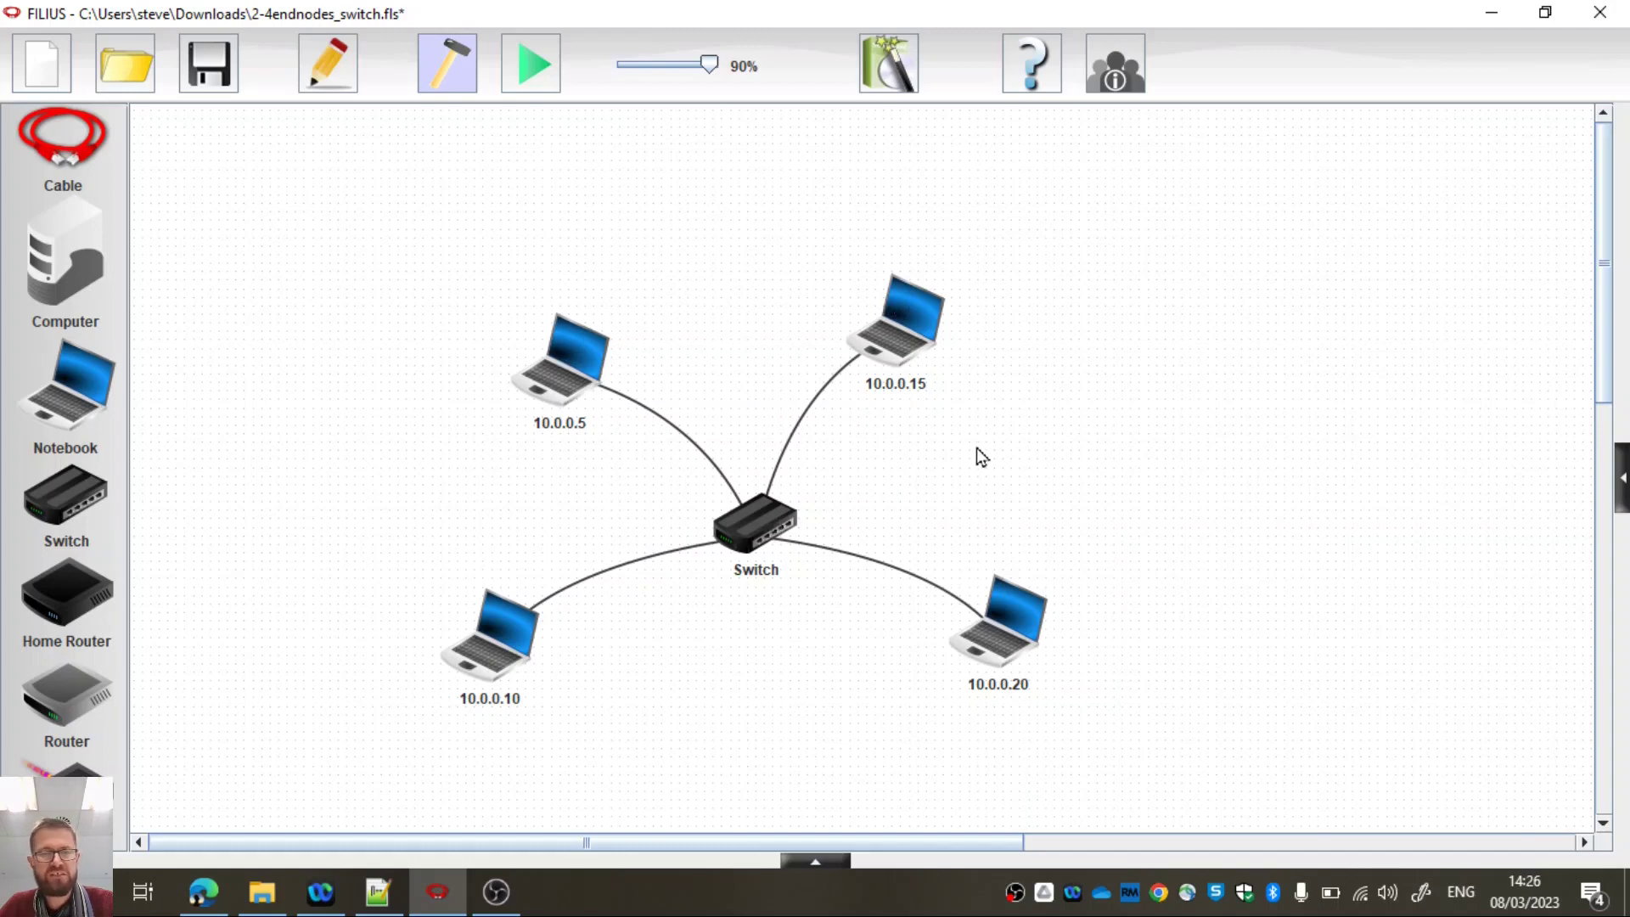
Step: Discard the four-notebook switch network and start a new empty project
left_click(43, 64)
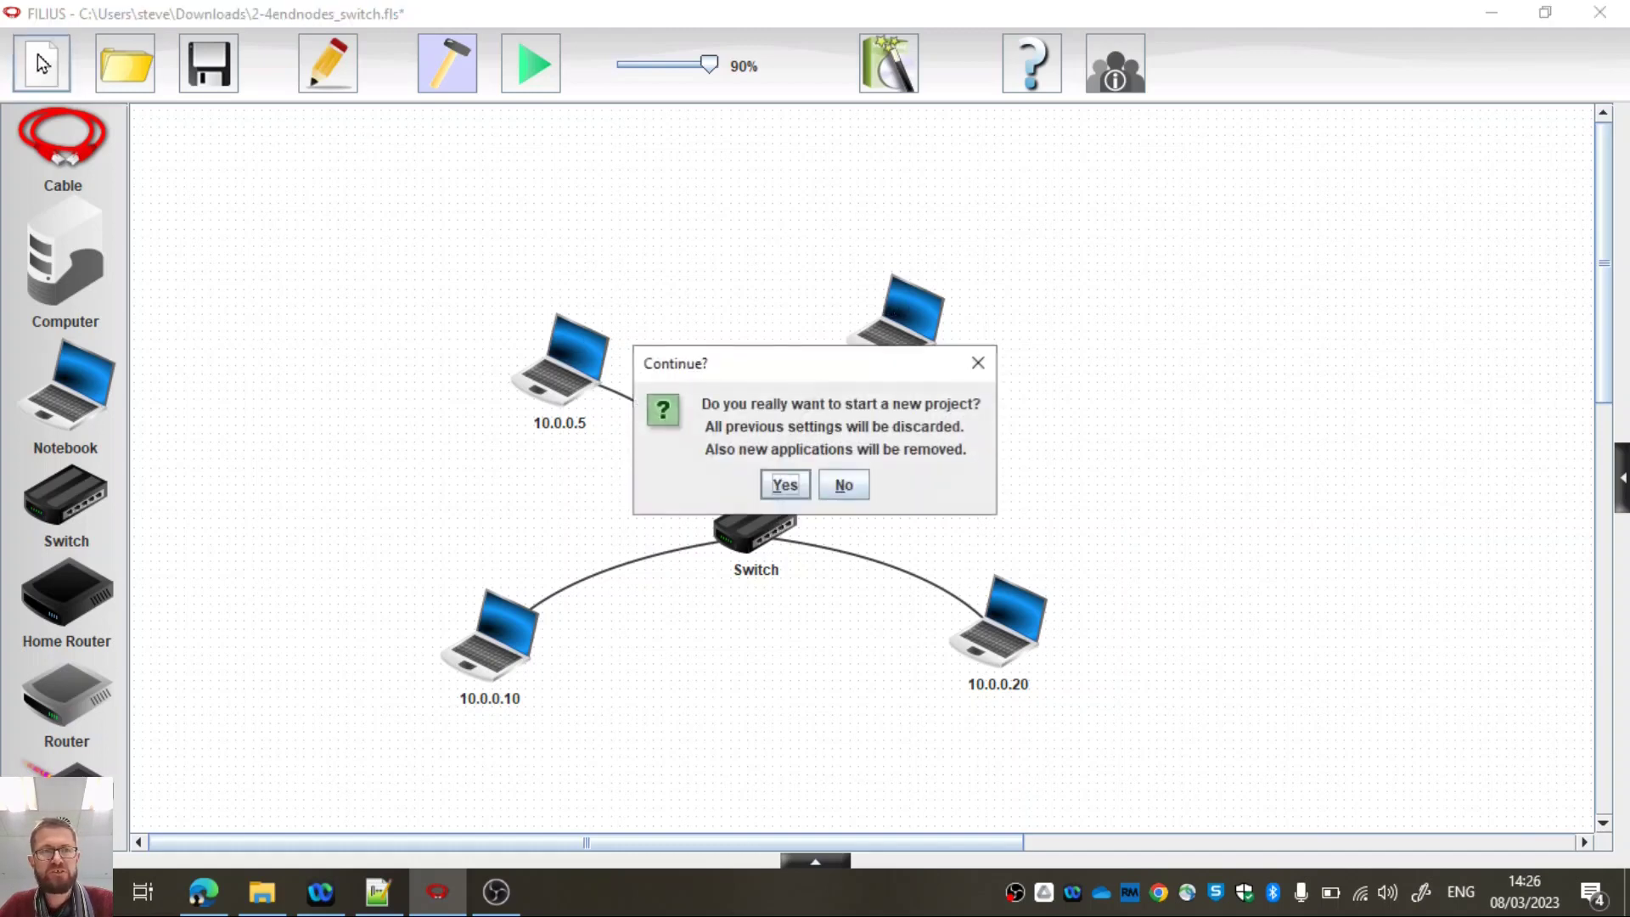
left_click(786, 485)
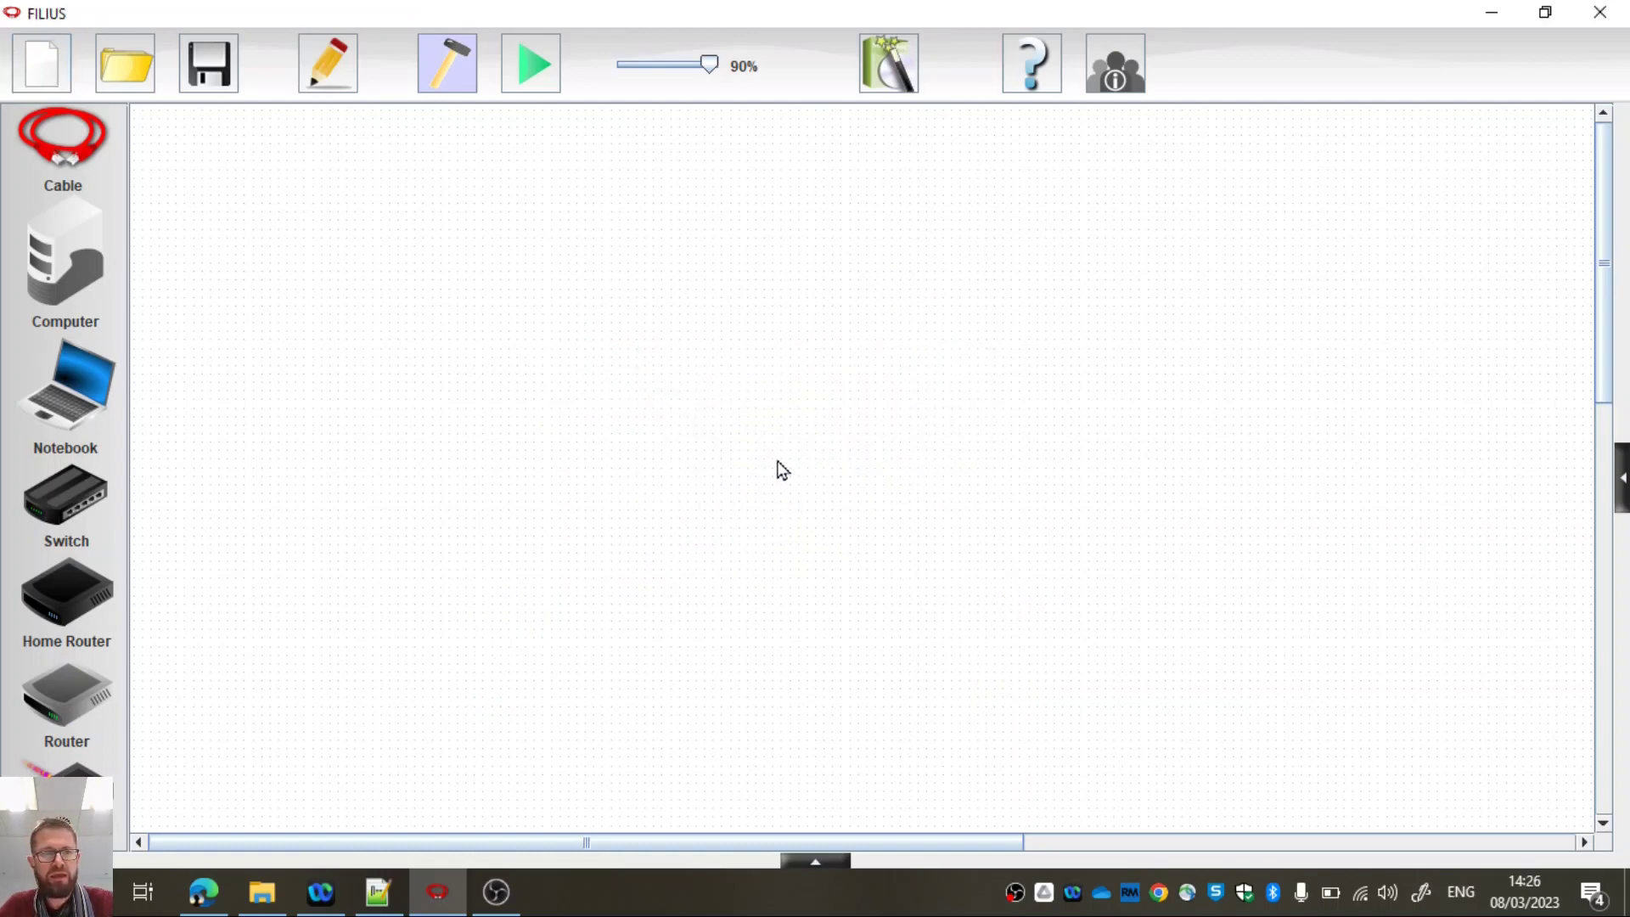
Step: Place a switch on the canvas with four notebooks around it
left_click_drag(85, 492, 828, 453)
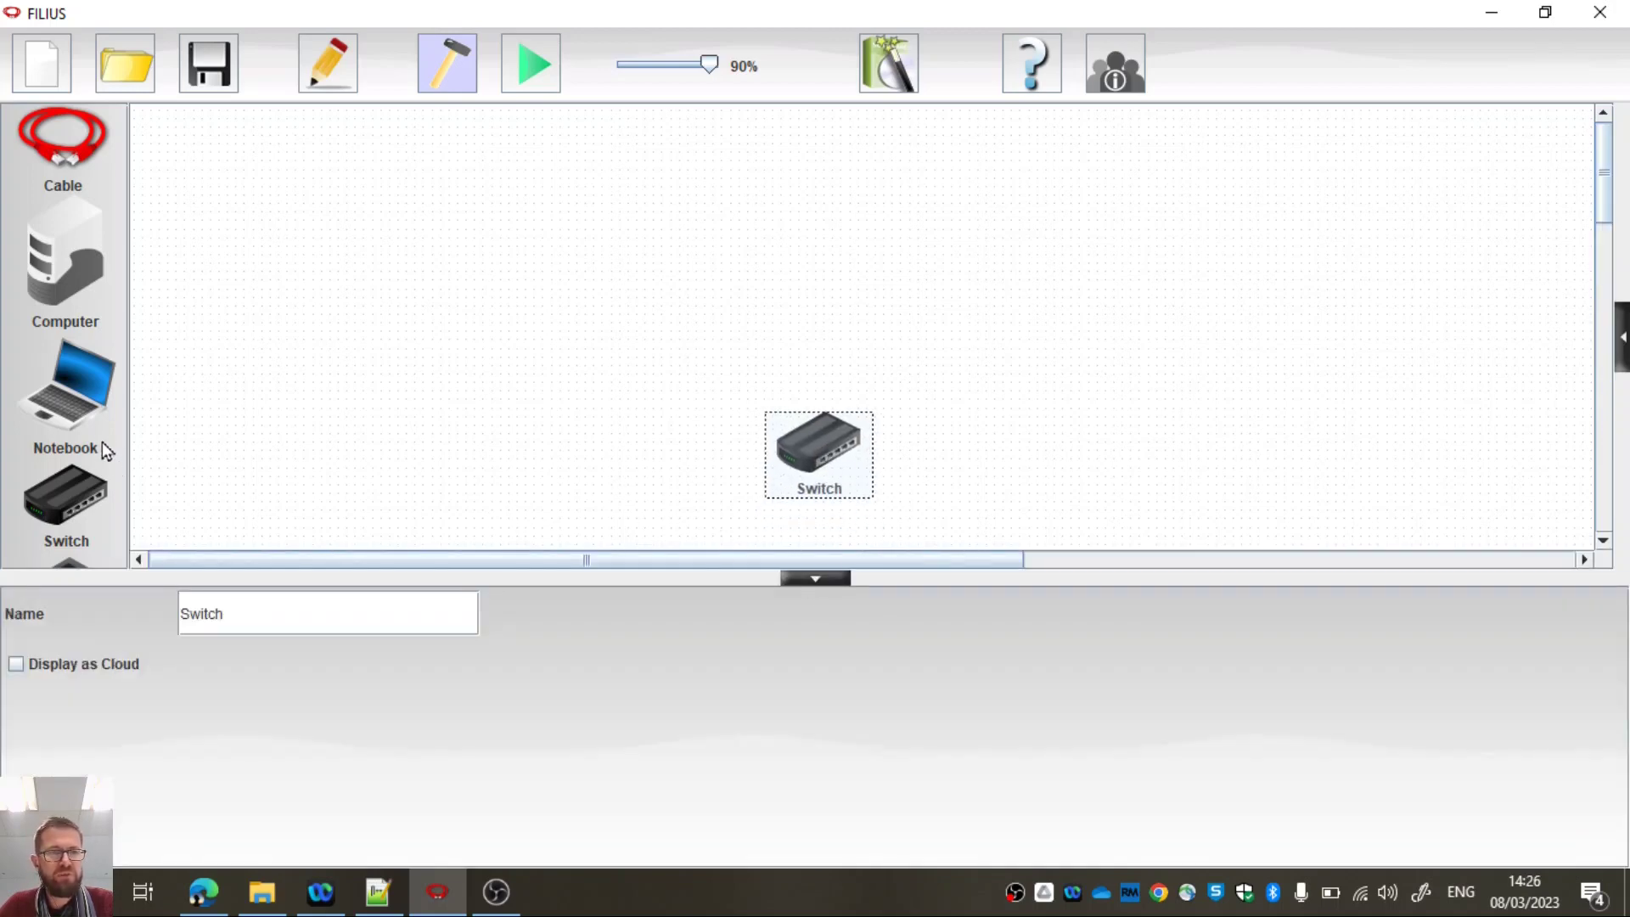
left_click_drag(79, 385, 630, 307)
left_click_drag(73, 383, 864, 270)
left_click_drag(85, 384, 1071, 405)
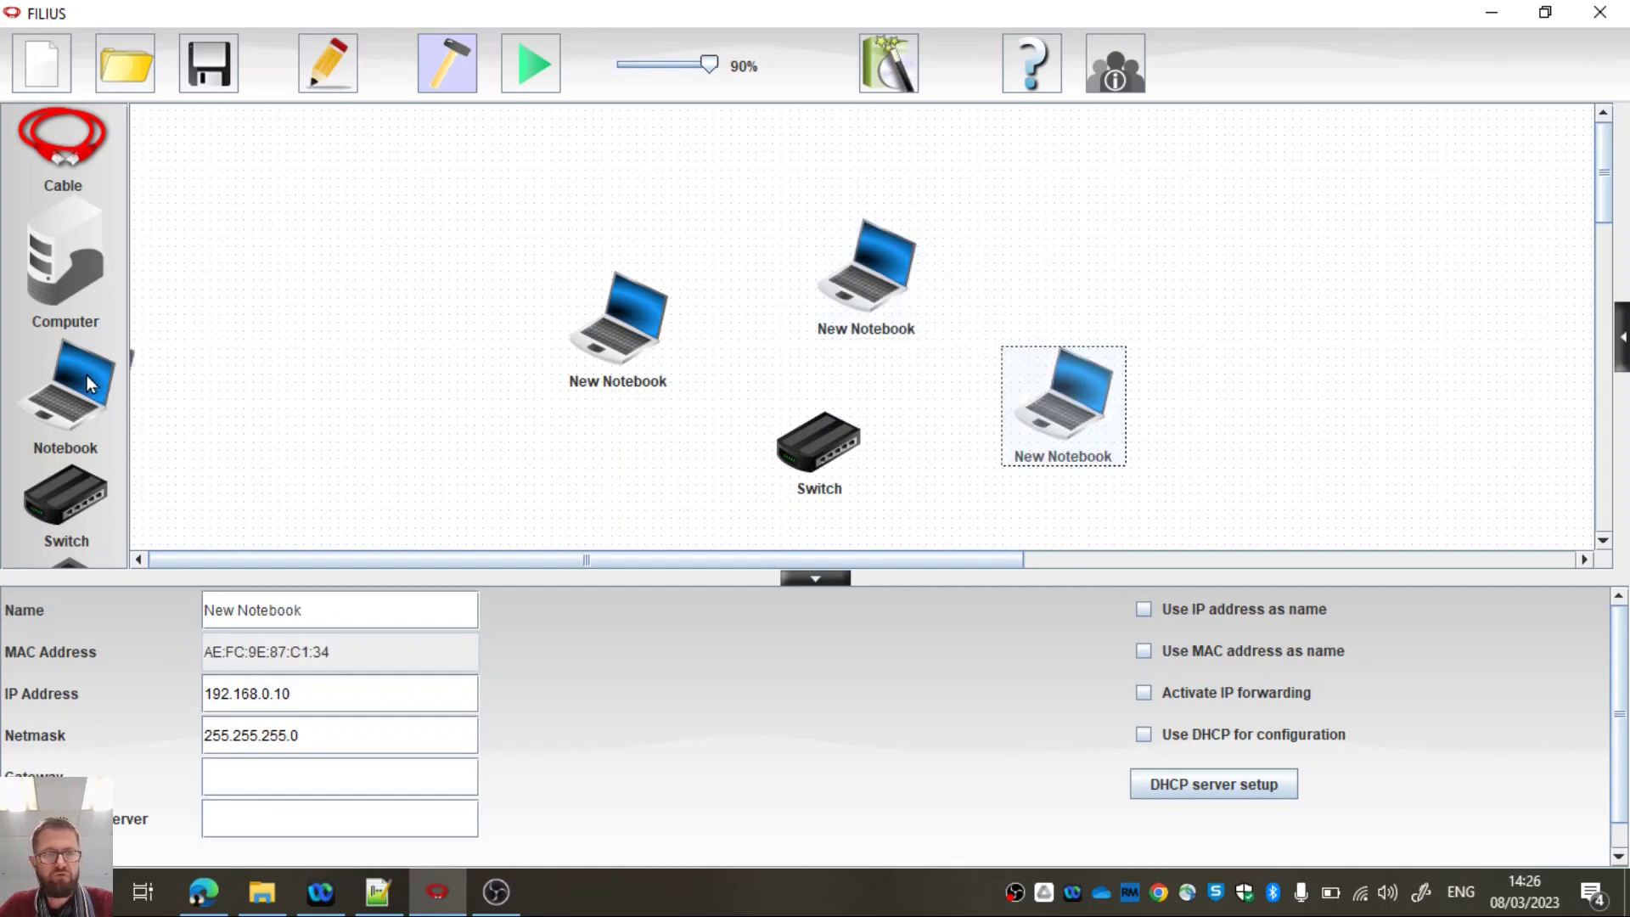
left_click_drag(91, 384, 837, 593)
Step: Rearrange the notebooks to the left, top, right and bottom of the switch
left_click(815, 578)
left_click(829, 582)
left_click(826, 576)
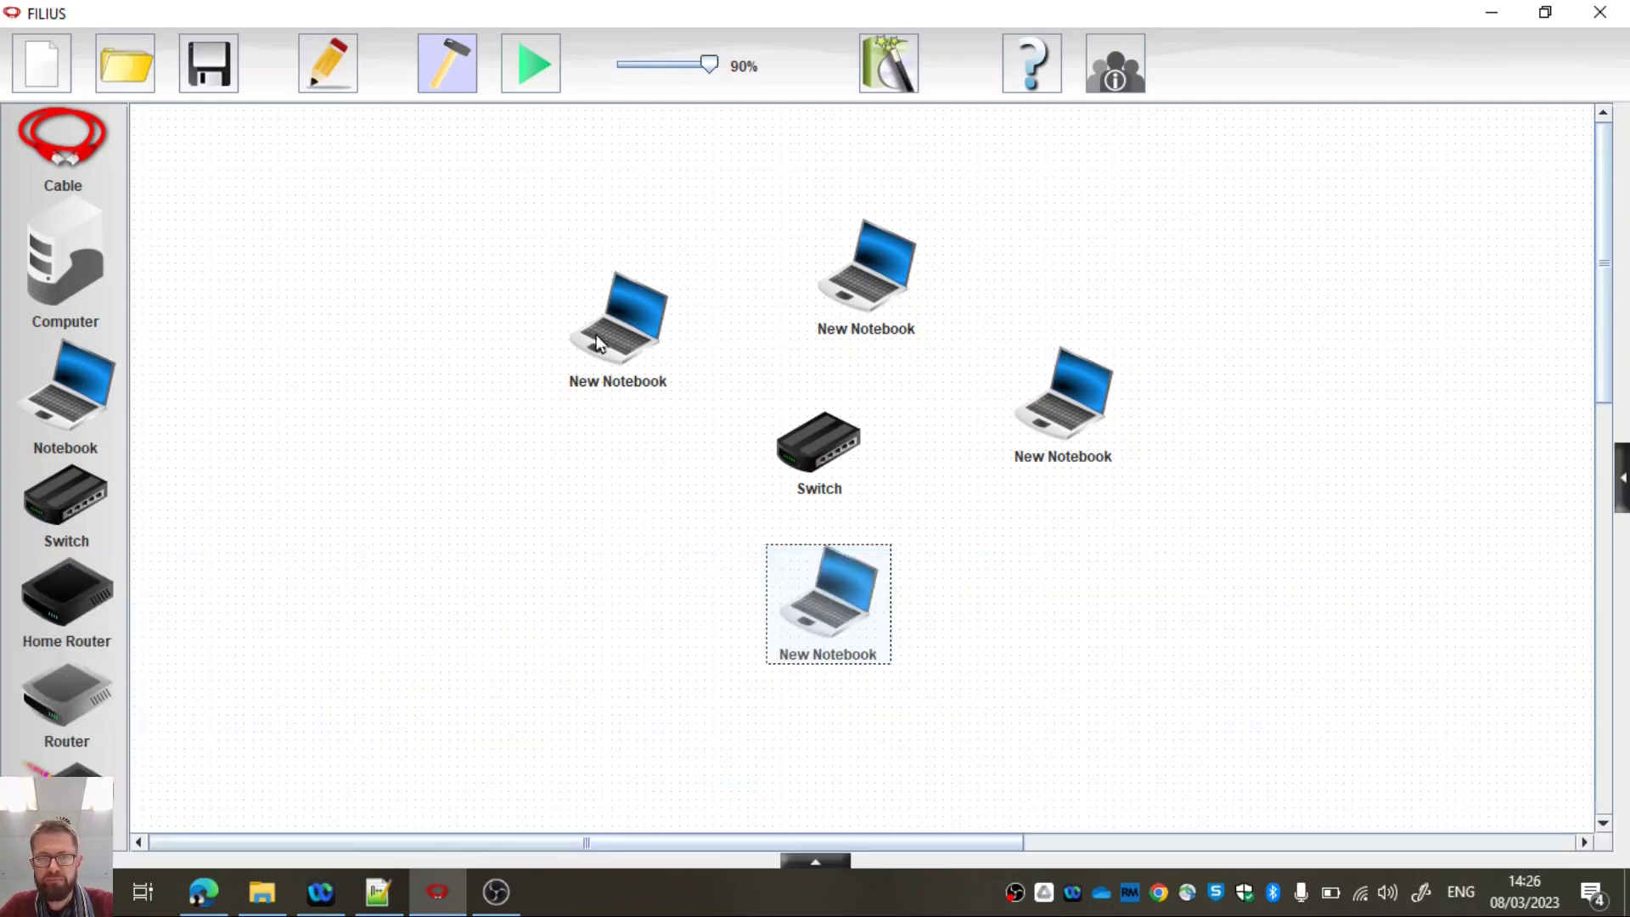
left_click_drag(597, 338, 607, 433)
left_click(1072, 435)
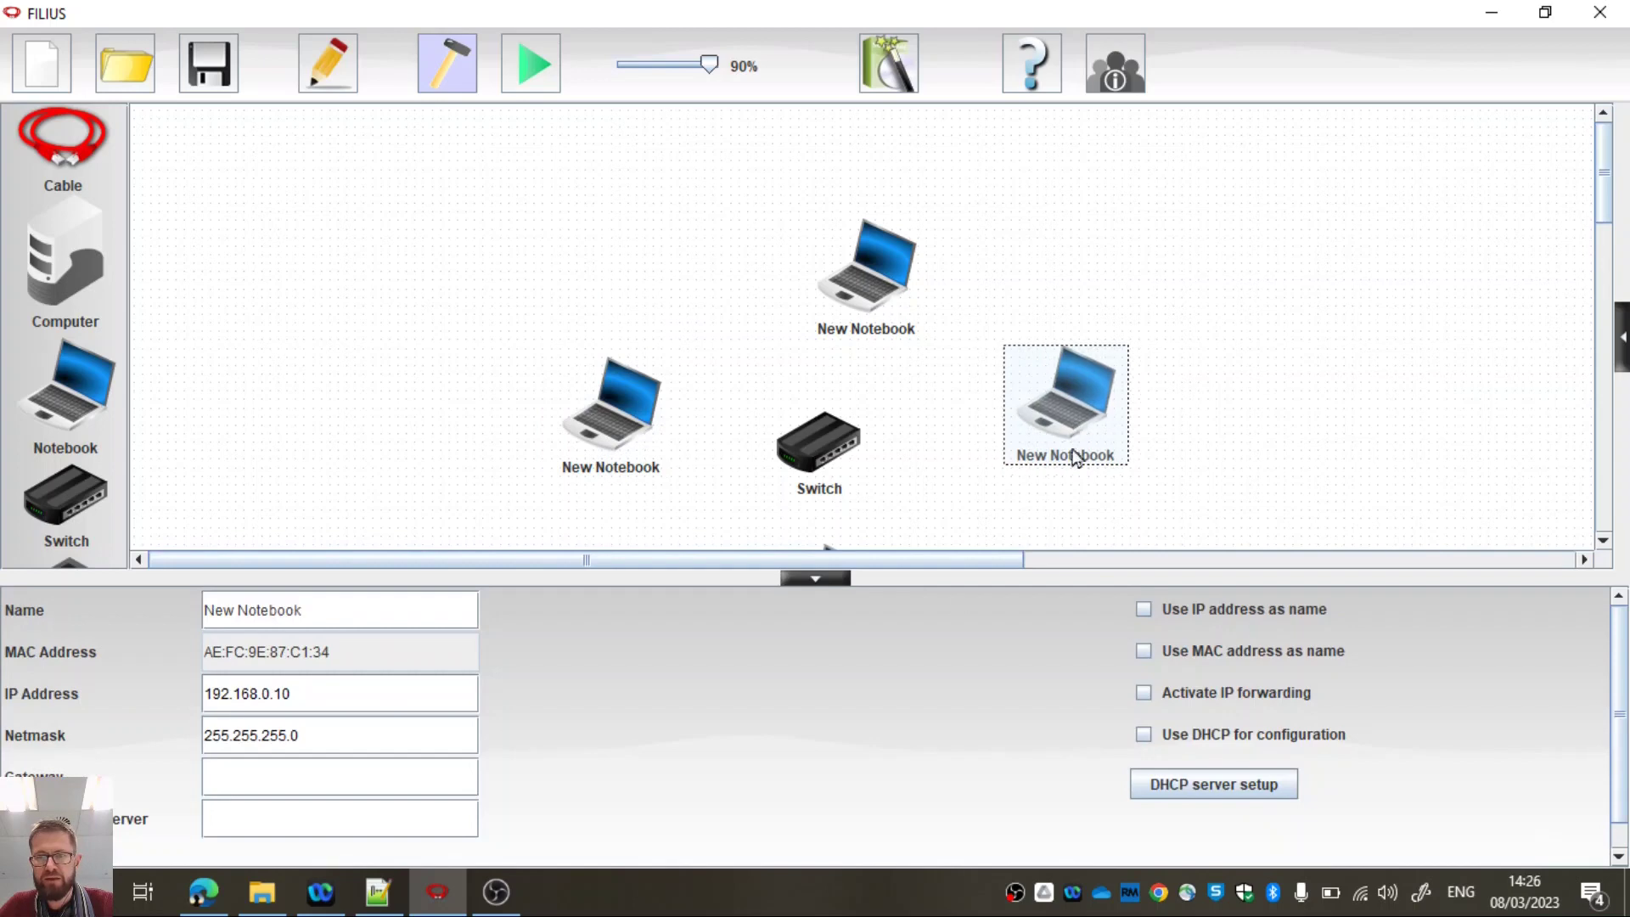
left_click(837, 580)
left_click_drag(893, 297, 900, 294)
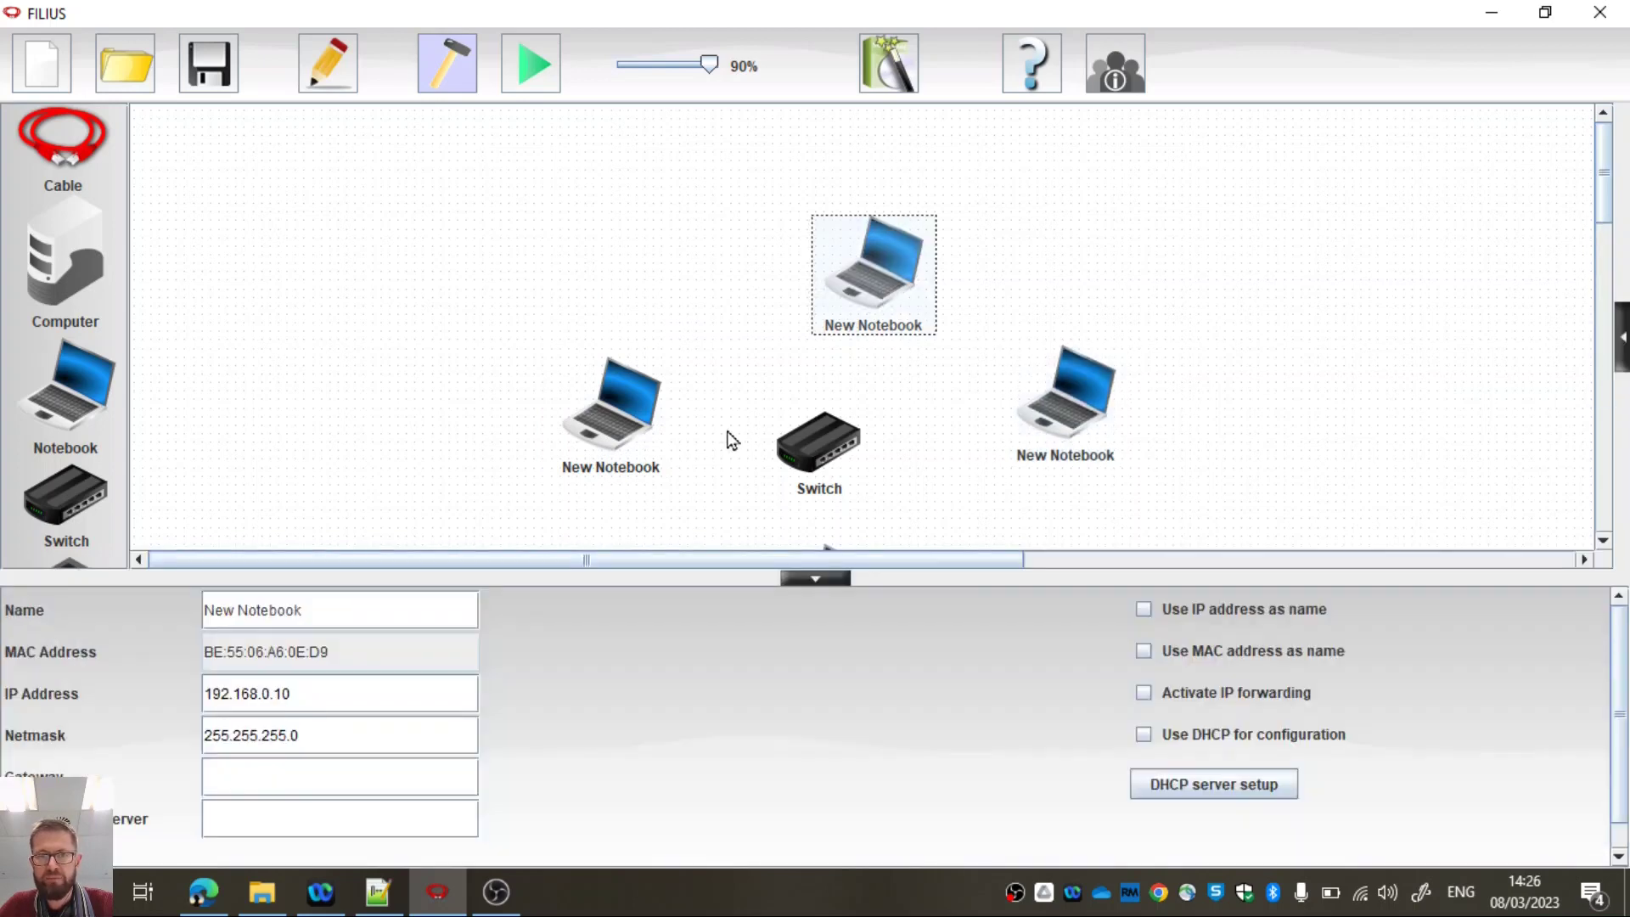
Step: Cable the left, top, right and bottom notebooks each to the switch
left_click(74, 127)
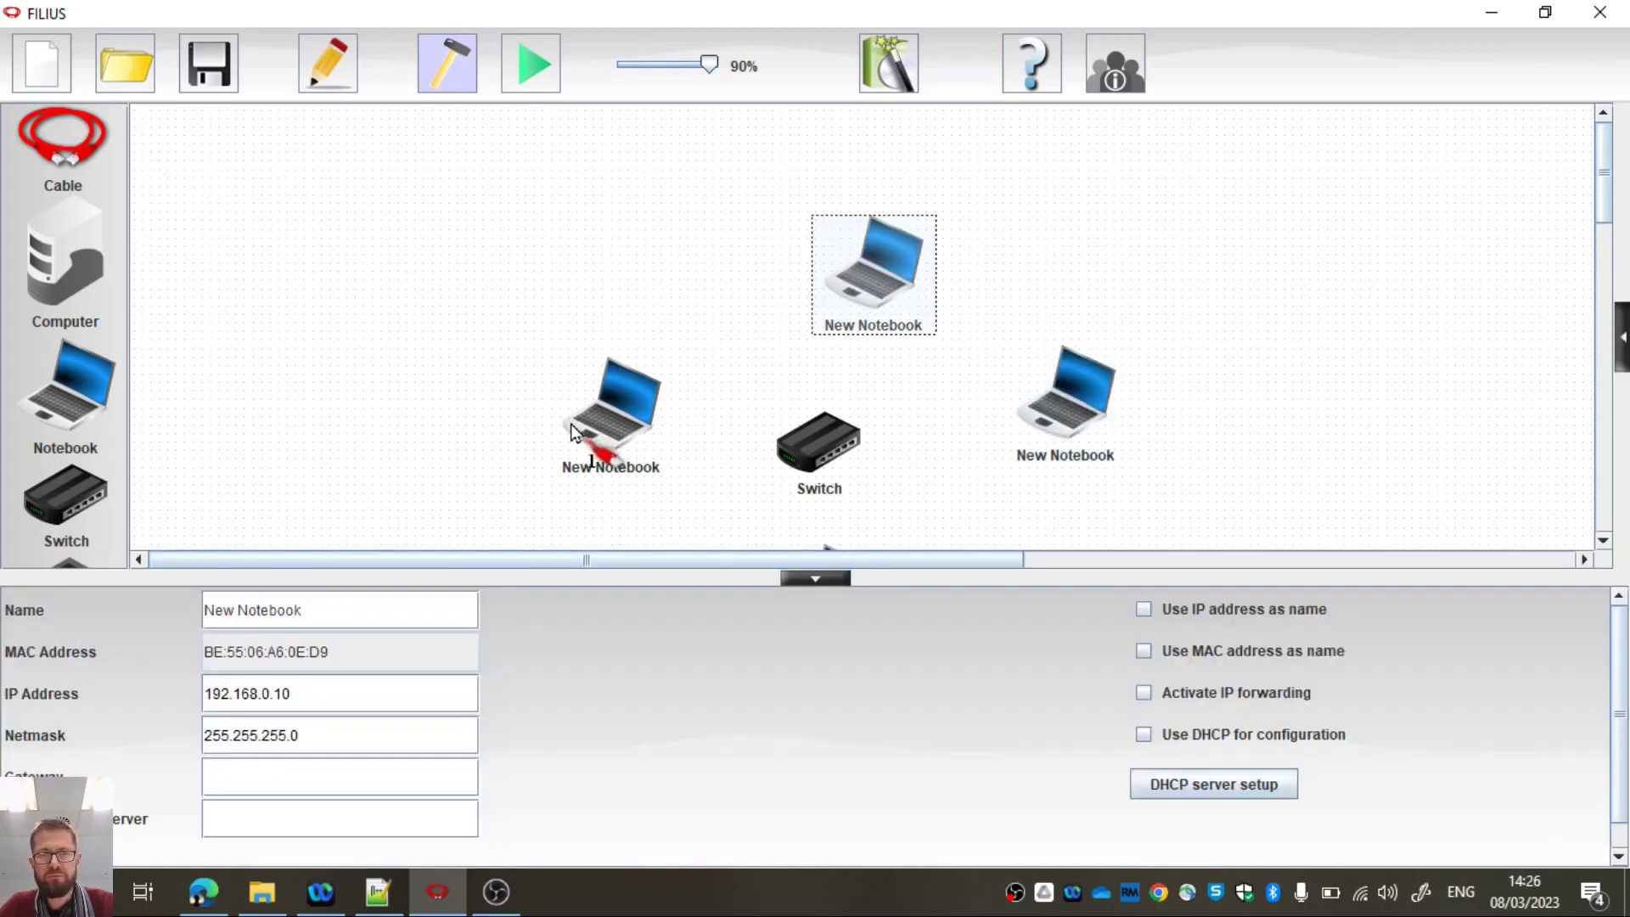
left_click(632, 426)
left_click(836, 437)
left_click(902, 293)
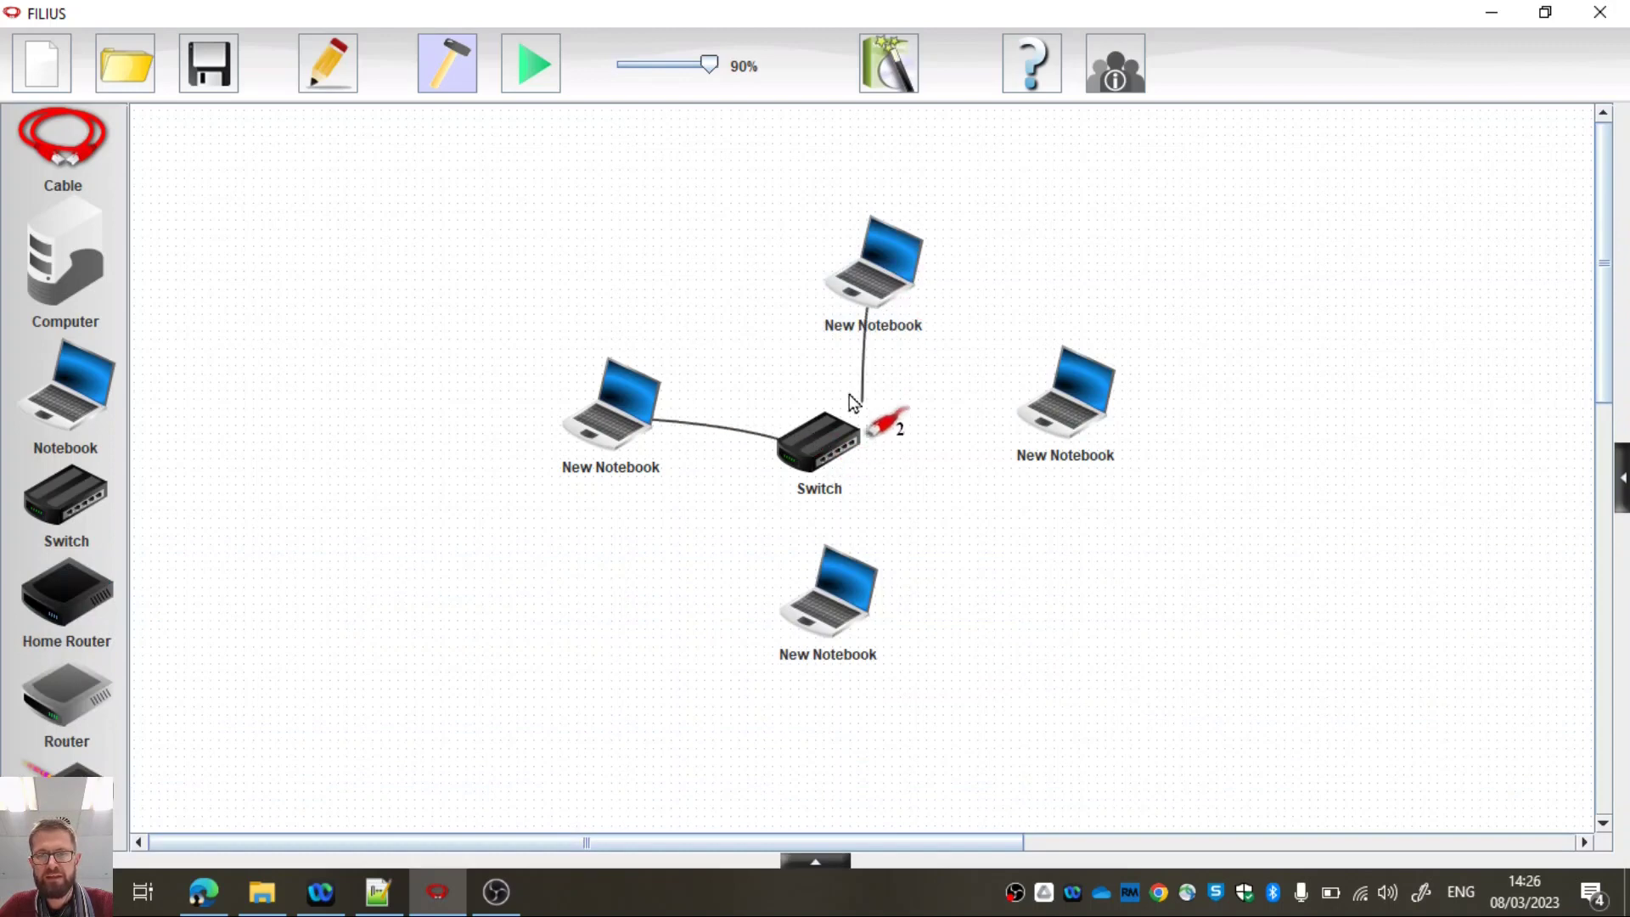
left_click(839, 438)
left_click(1104, 424)
left_click(830, 435)
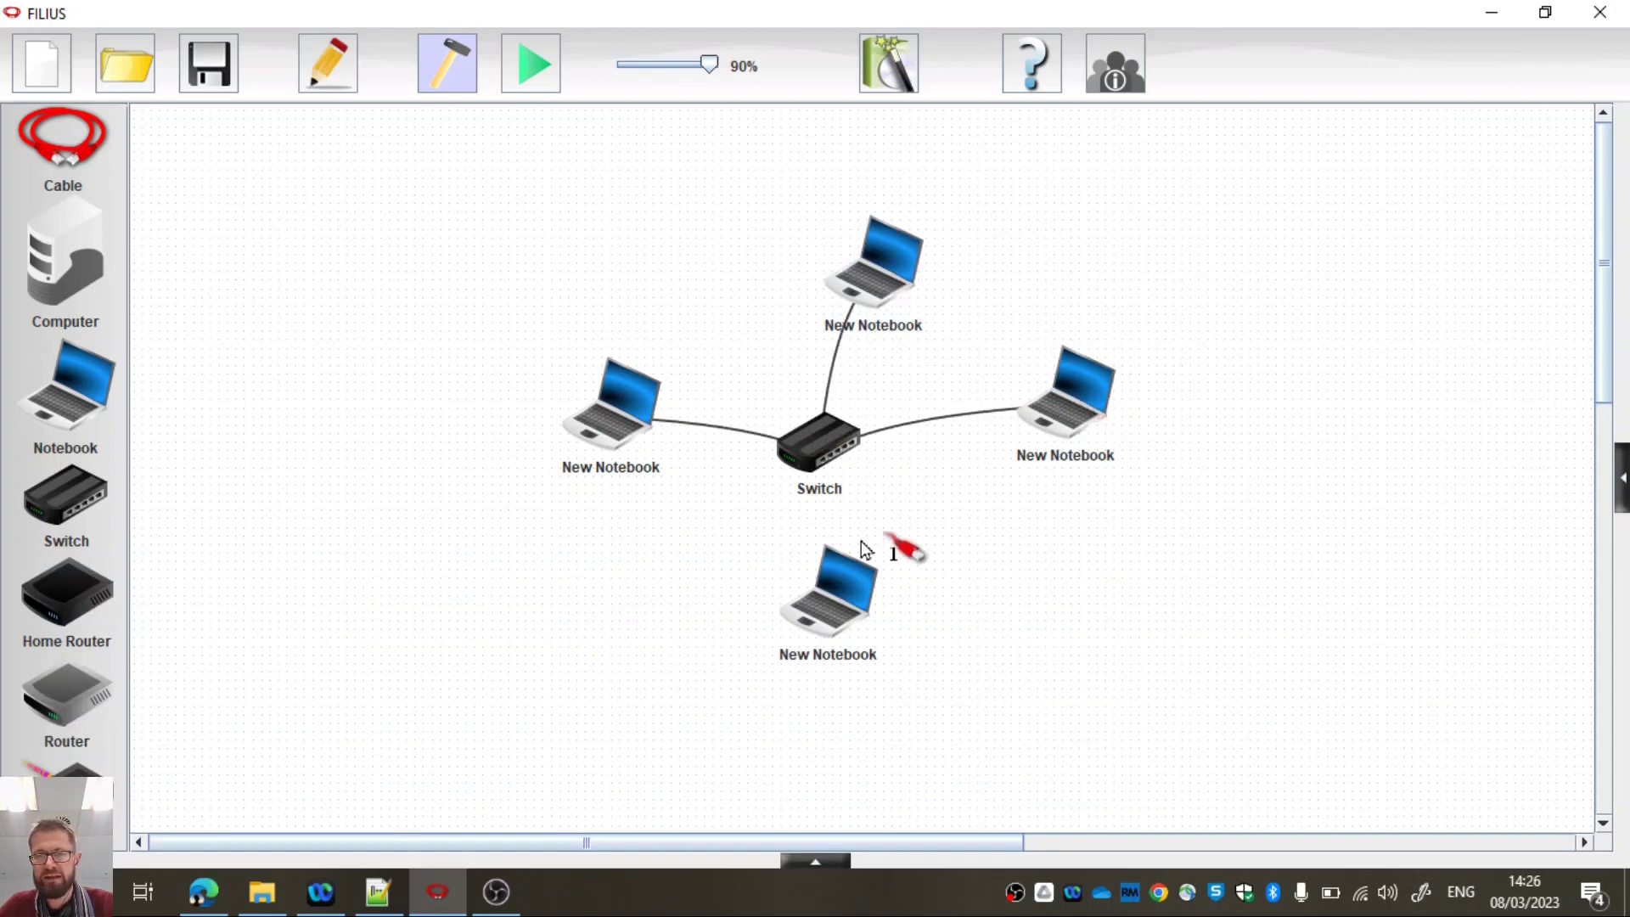
left_click(840, 603)
left_click(827, 439)
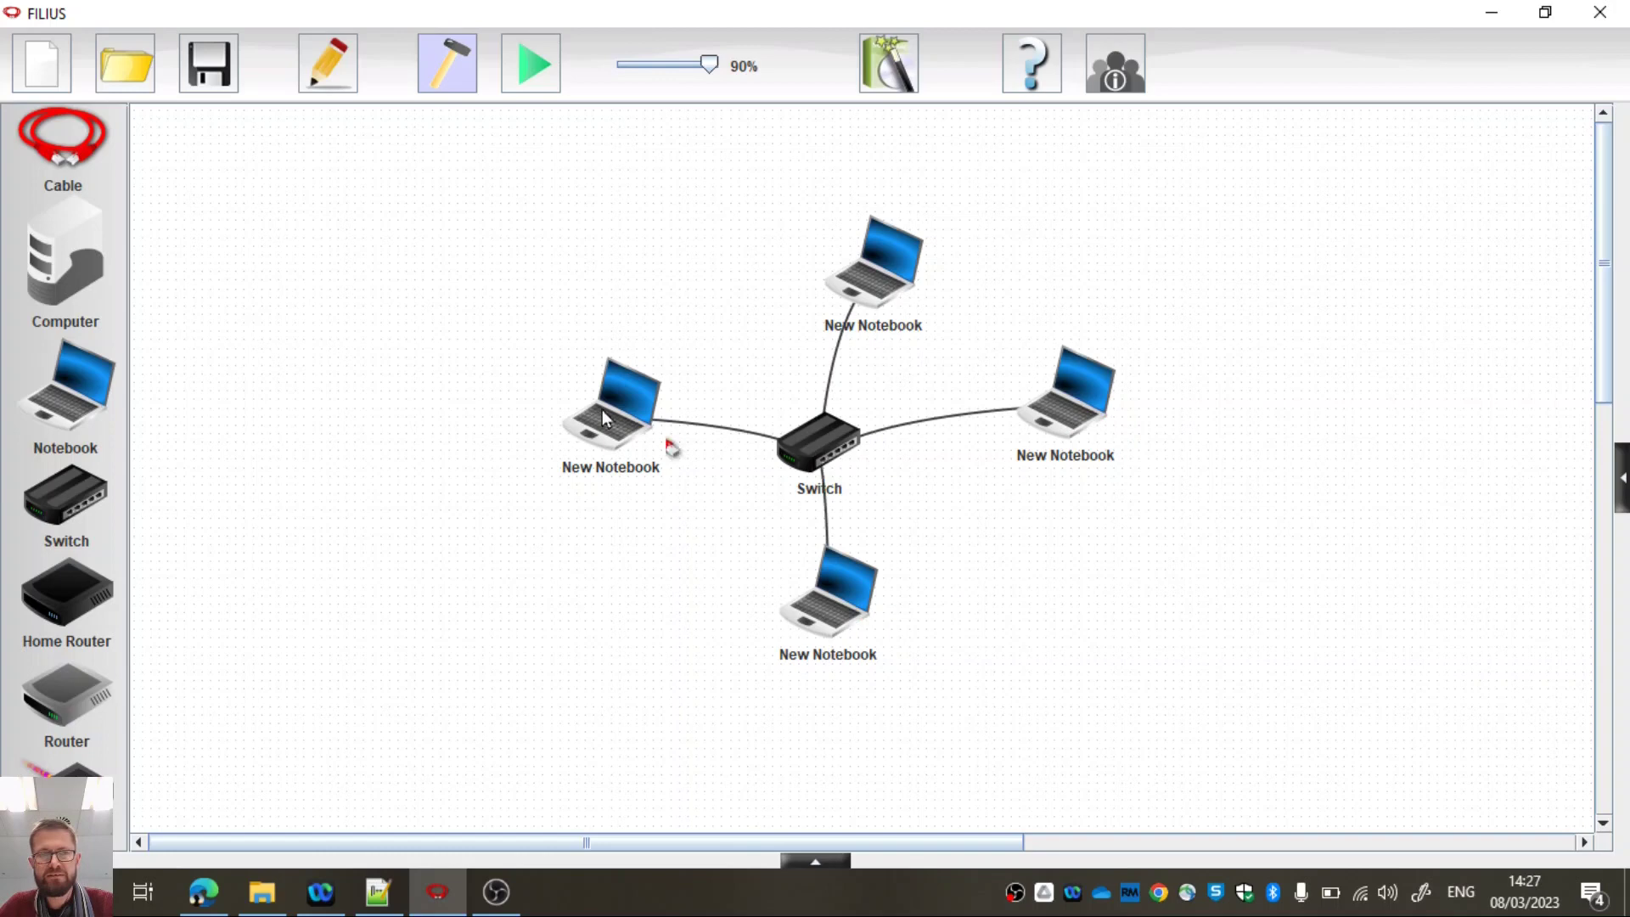
left_click(613, 276)
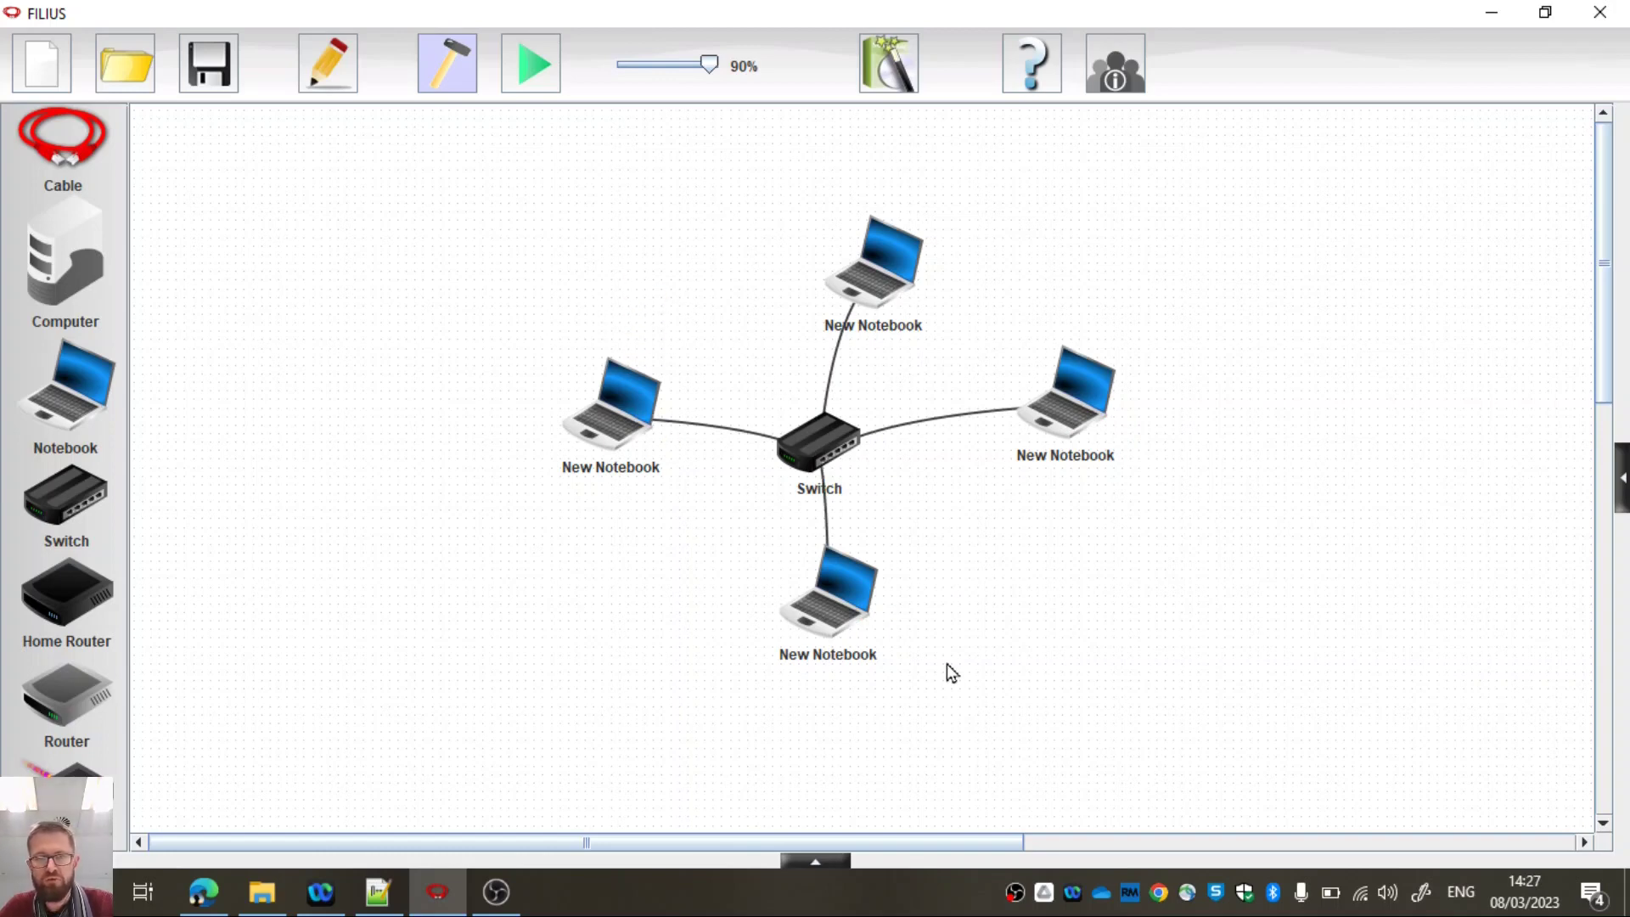
Step: Label the left notebook 192.168.0.10 by its IP; give the top notebook 192.168.0.15, labelled by IP
left_click(619, 405)
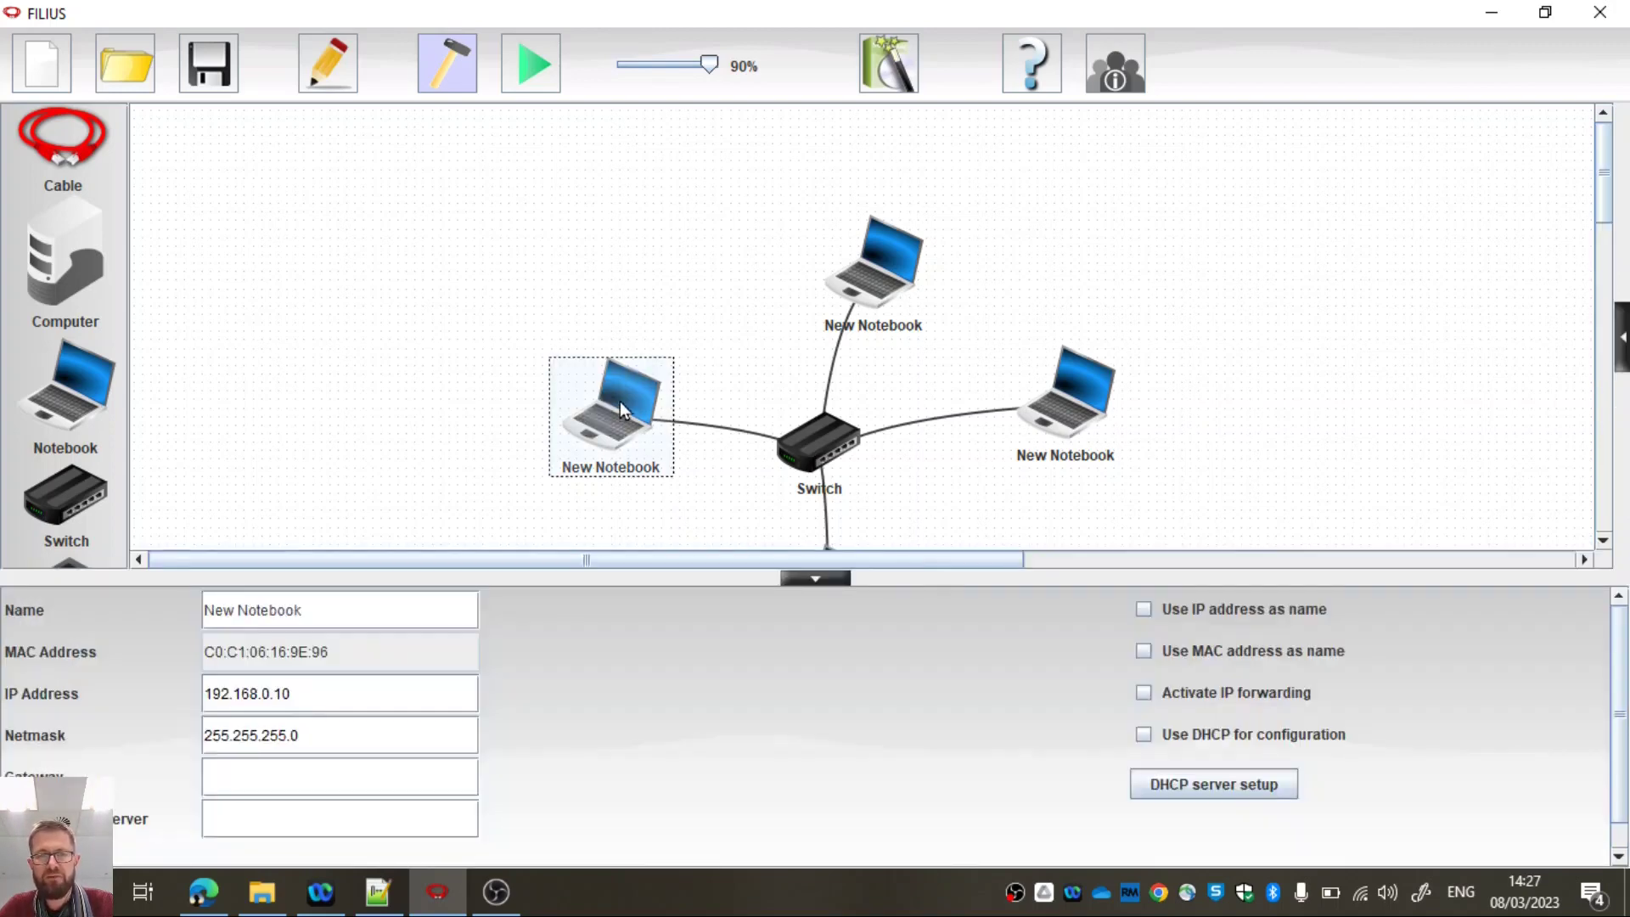
left_click(1143, 610)
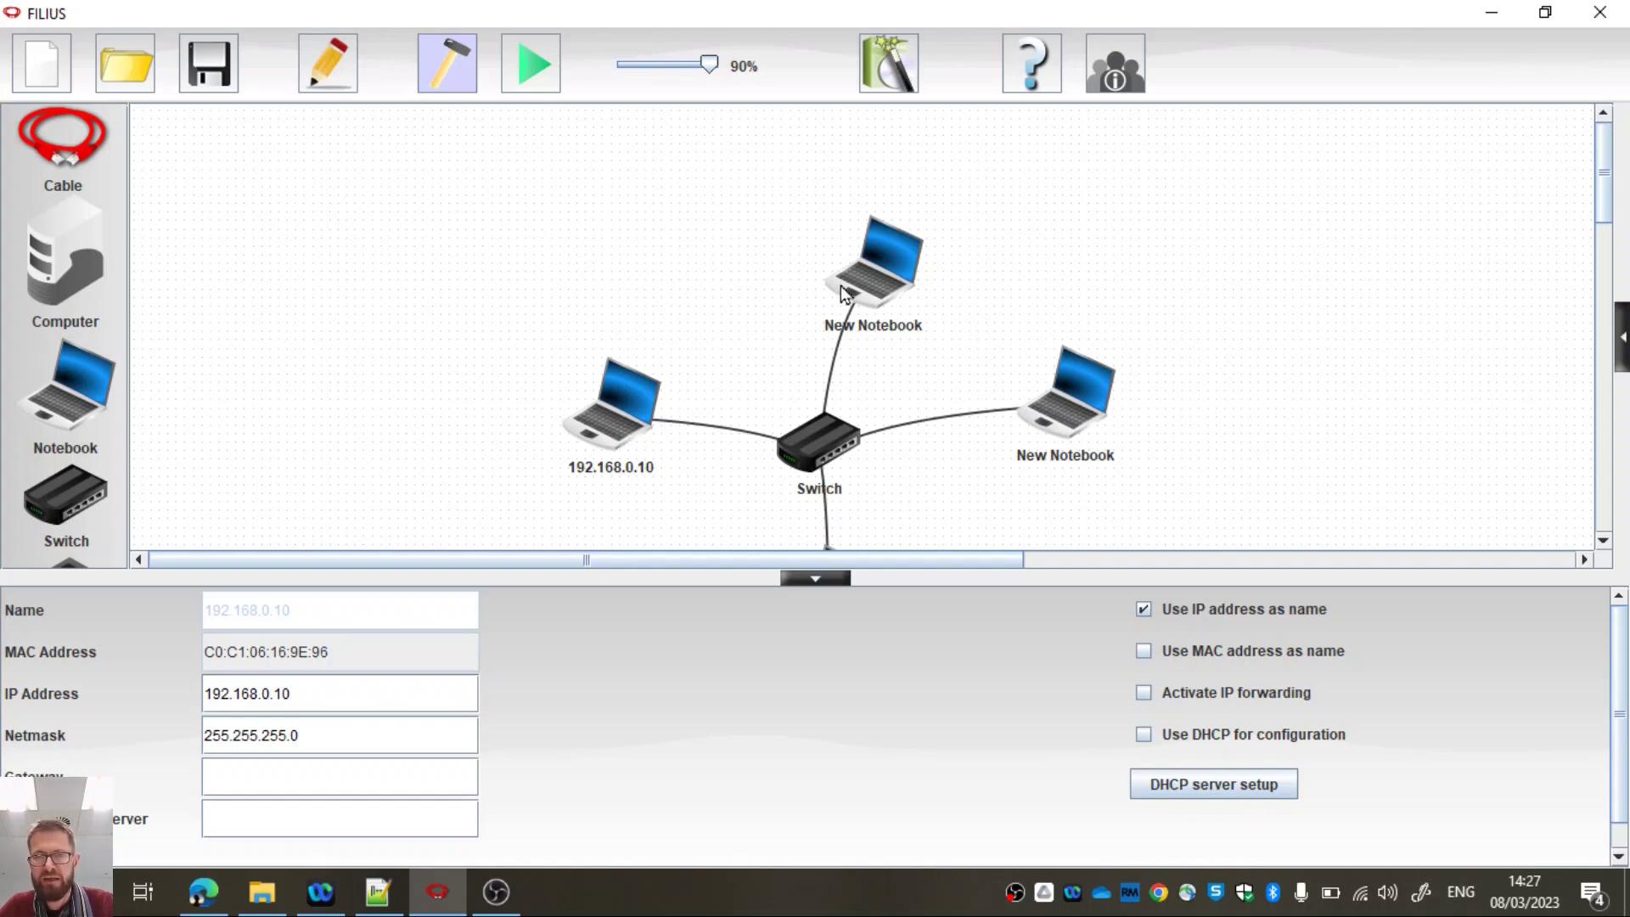
left_click(877, 276)
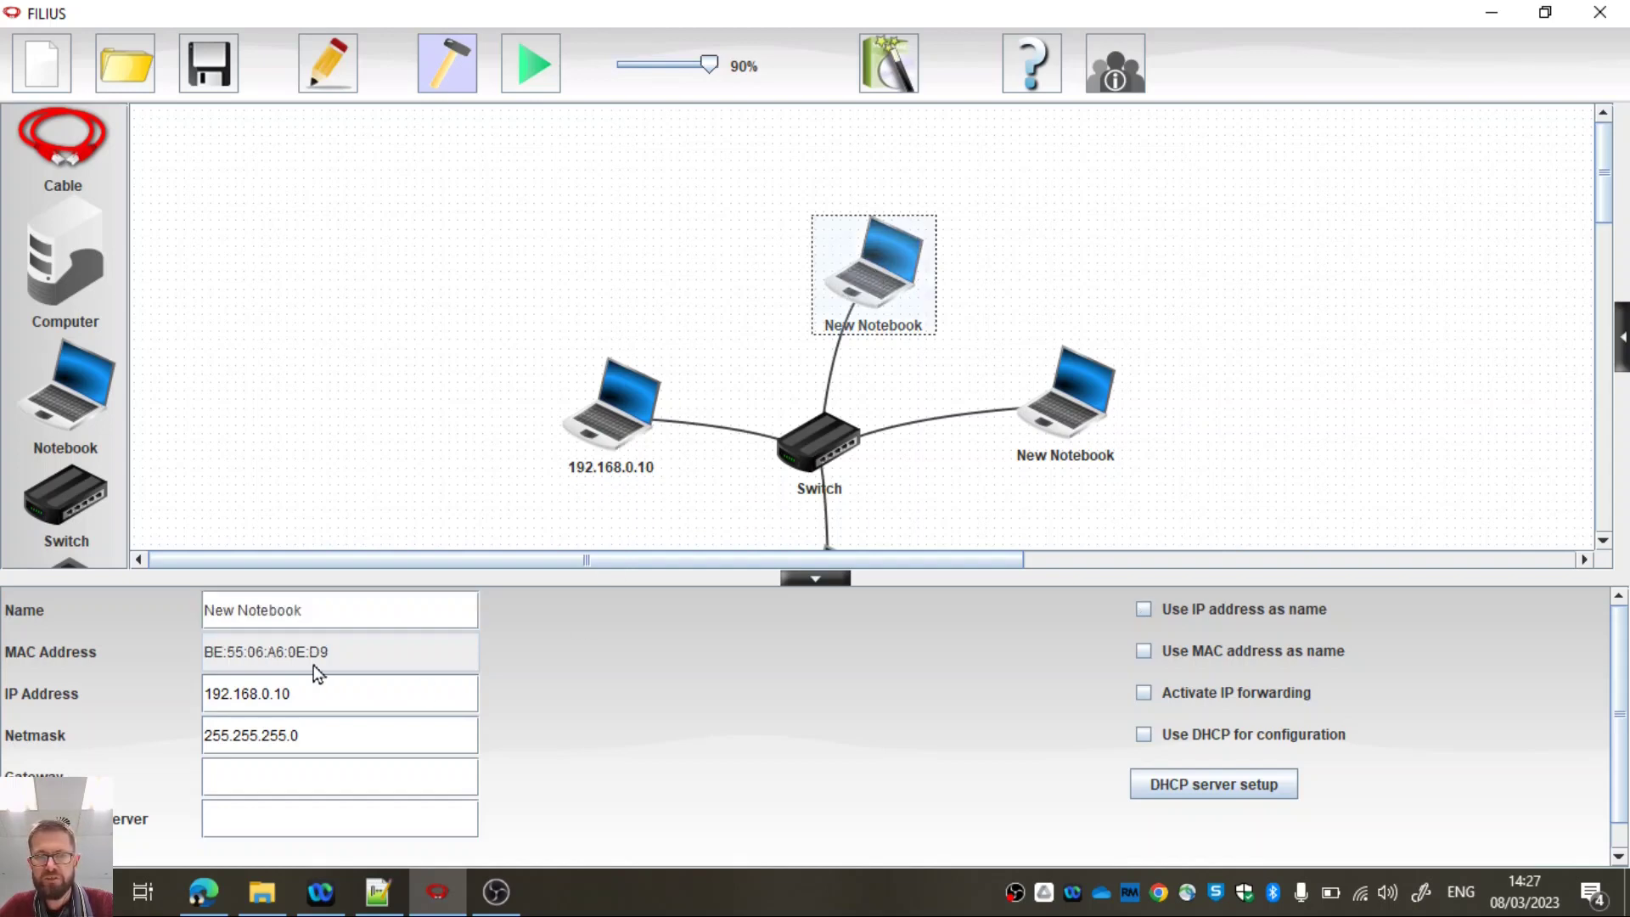
left_click(1143, 609)
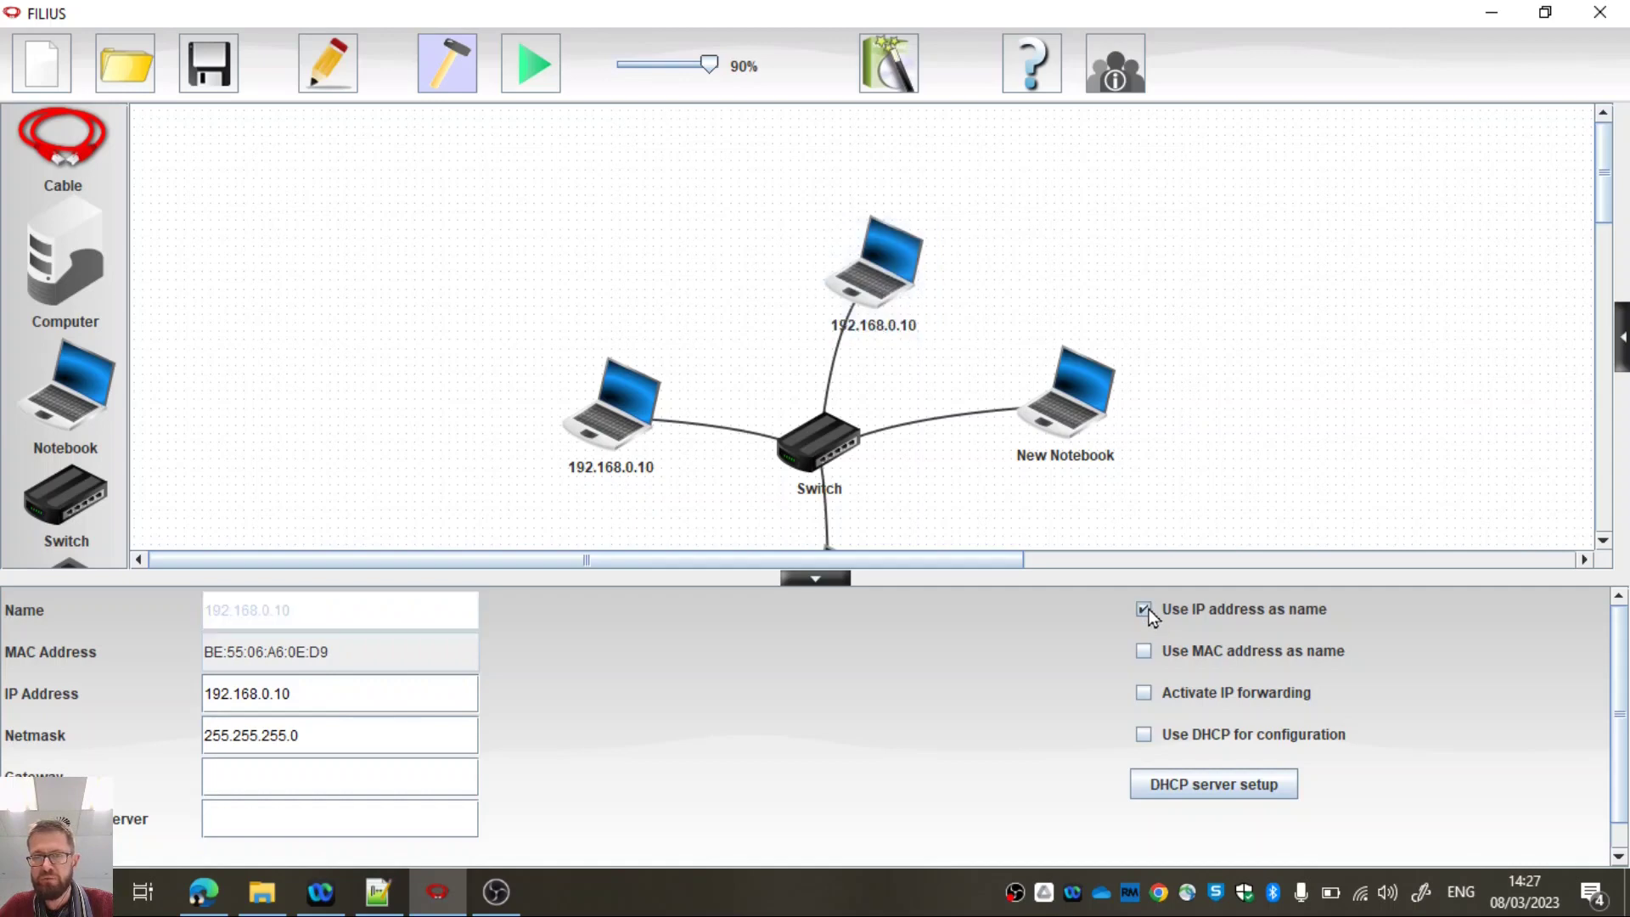
left_click(331, 691)
key("BackSpace")
key("BackSpace")
type("15")
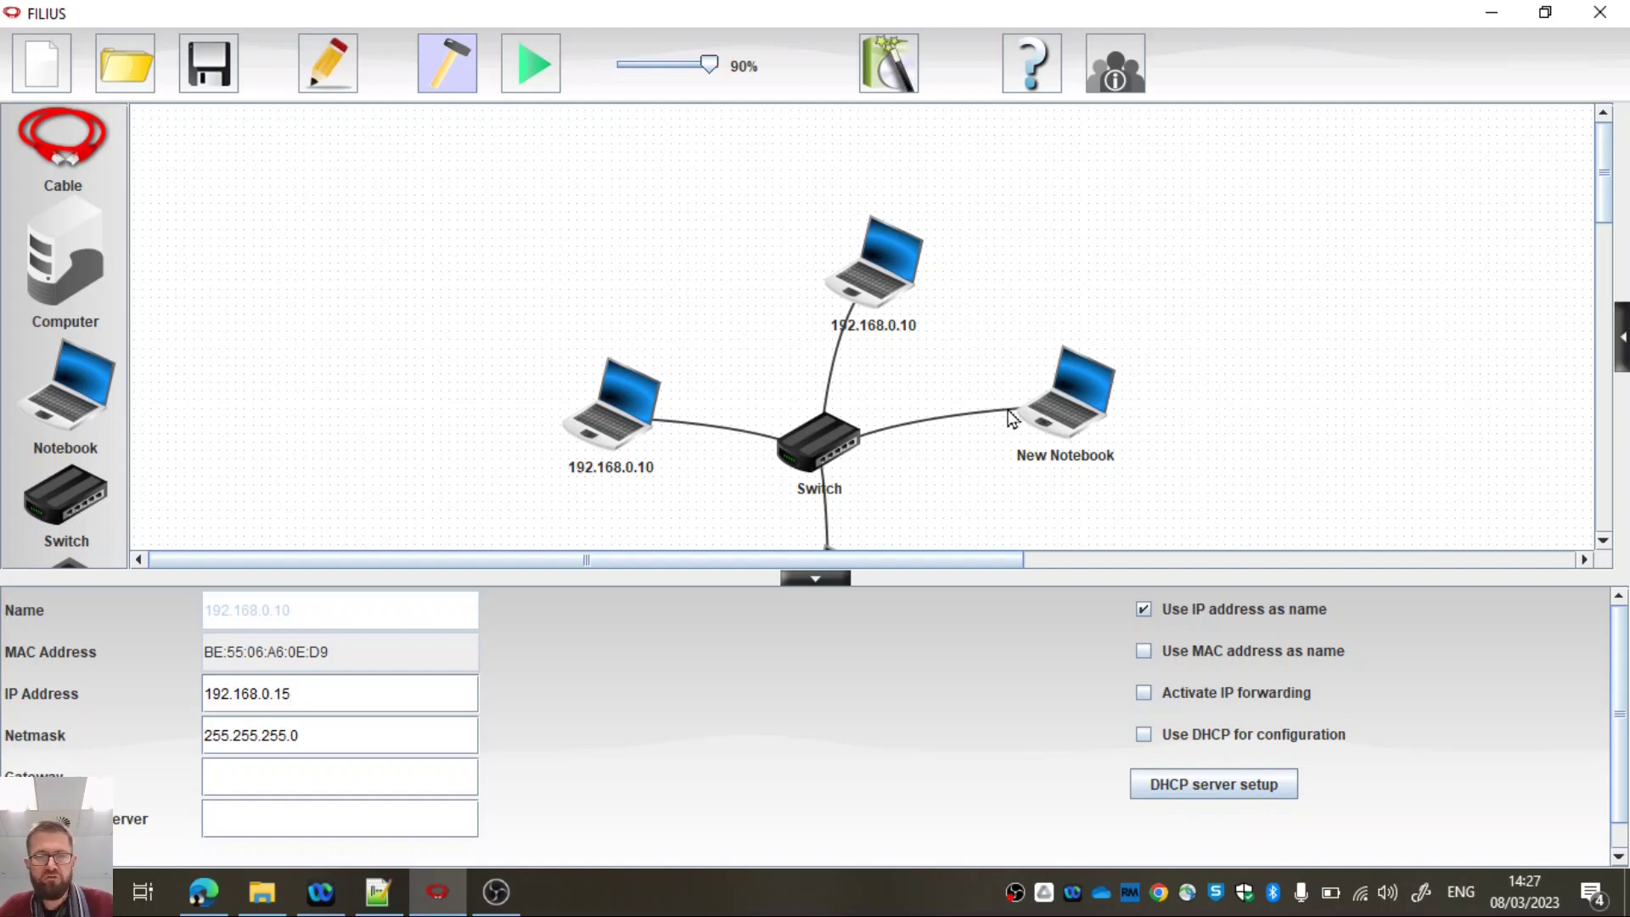
Step: Set the right notebook's IP to 192.168.0.20 and use it as its name
left_click(1078, 416)
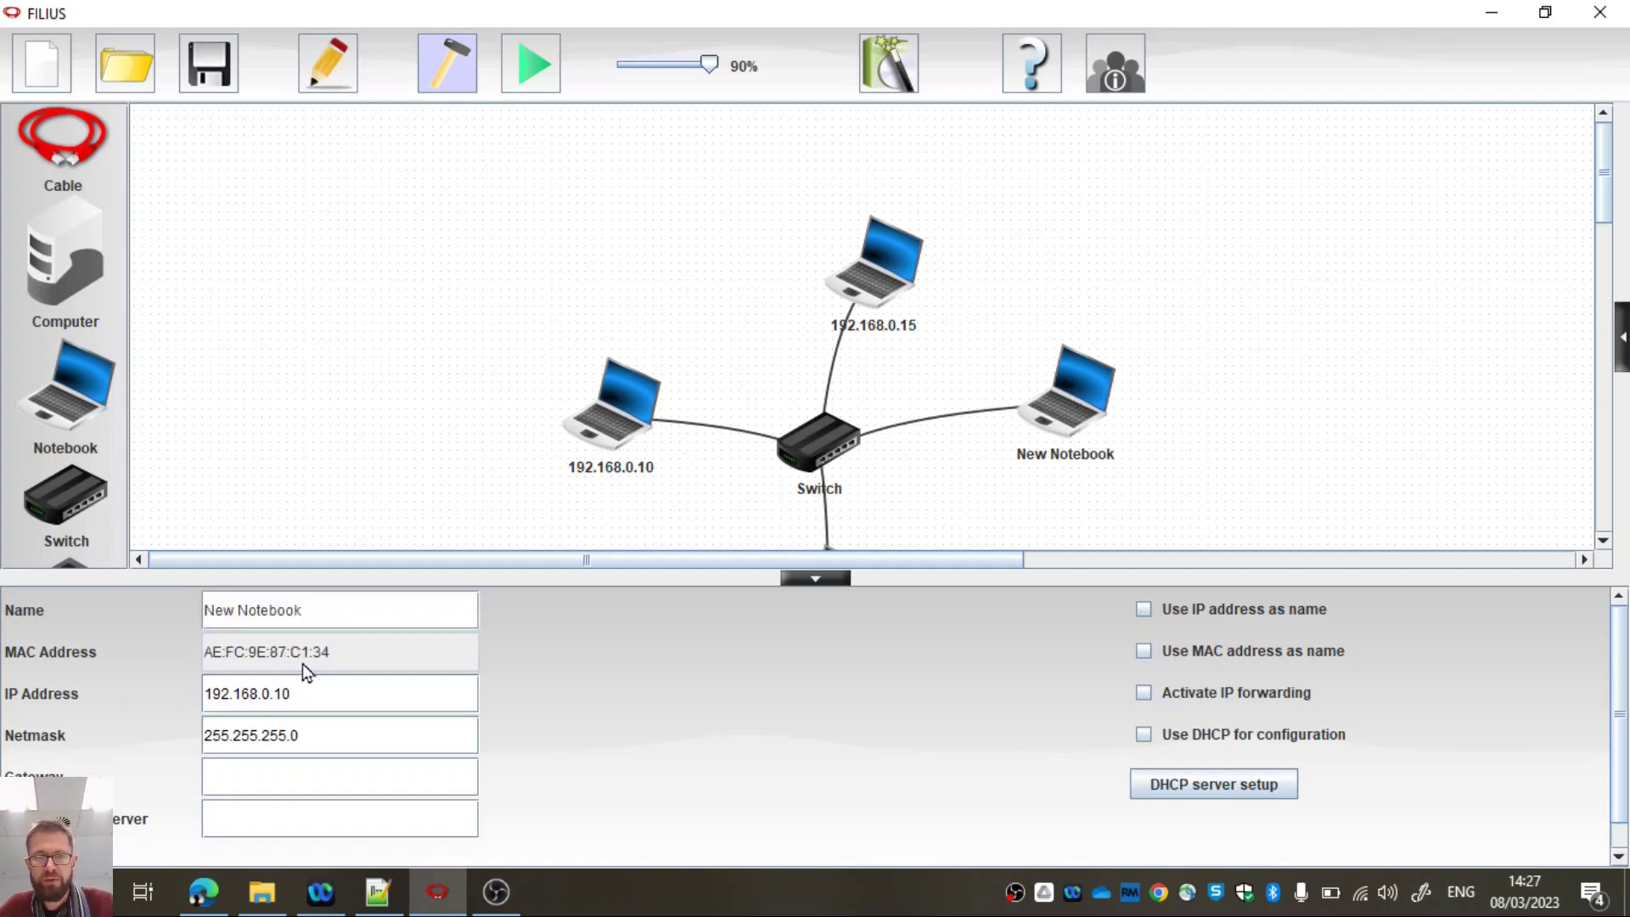
left_click(304, 699)
key("BackSpace")
key("BackSpace")
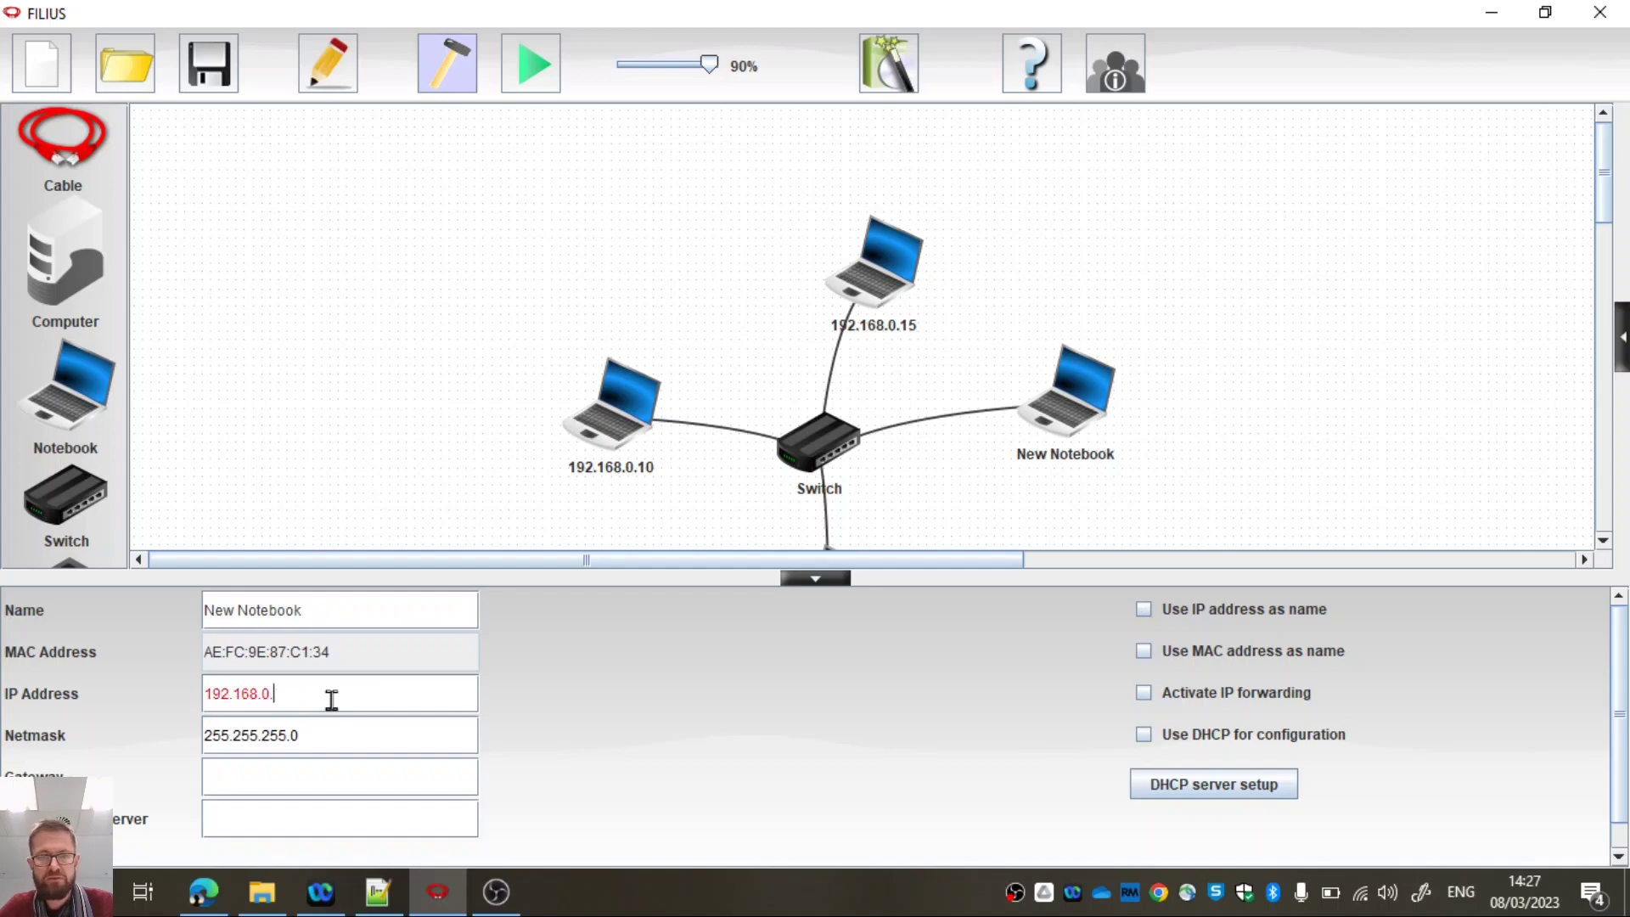
type("20")
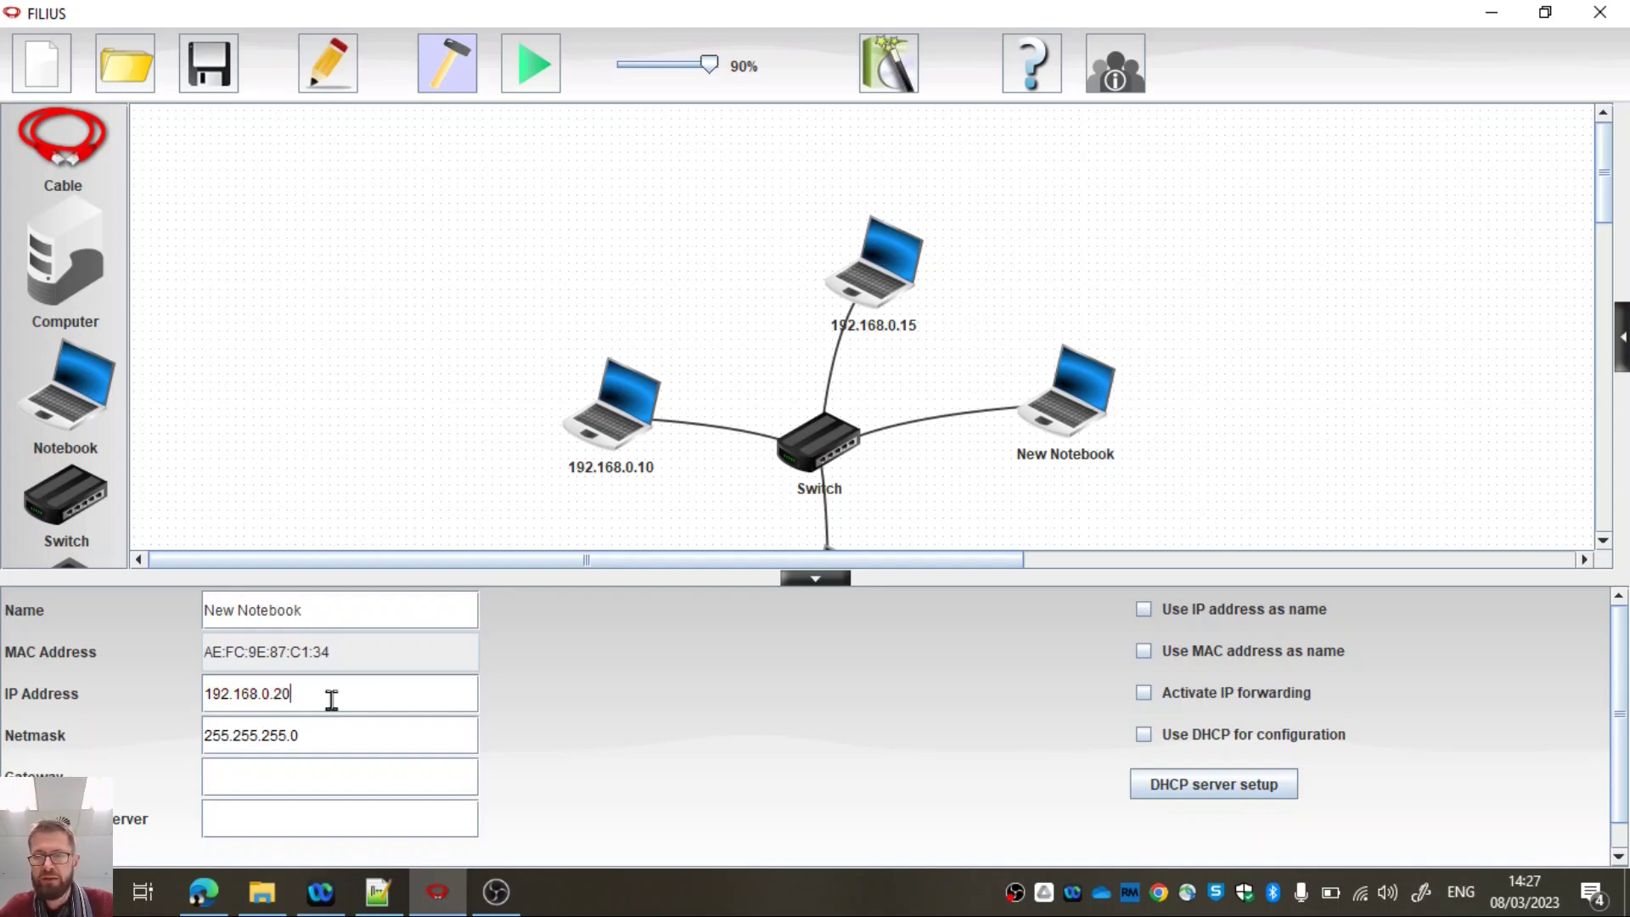
left_click(1144, 609)
Step: Set the bottom notebook's IP to 192.168.0.25 and use it as its name
left_click(833, 578)
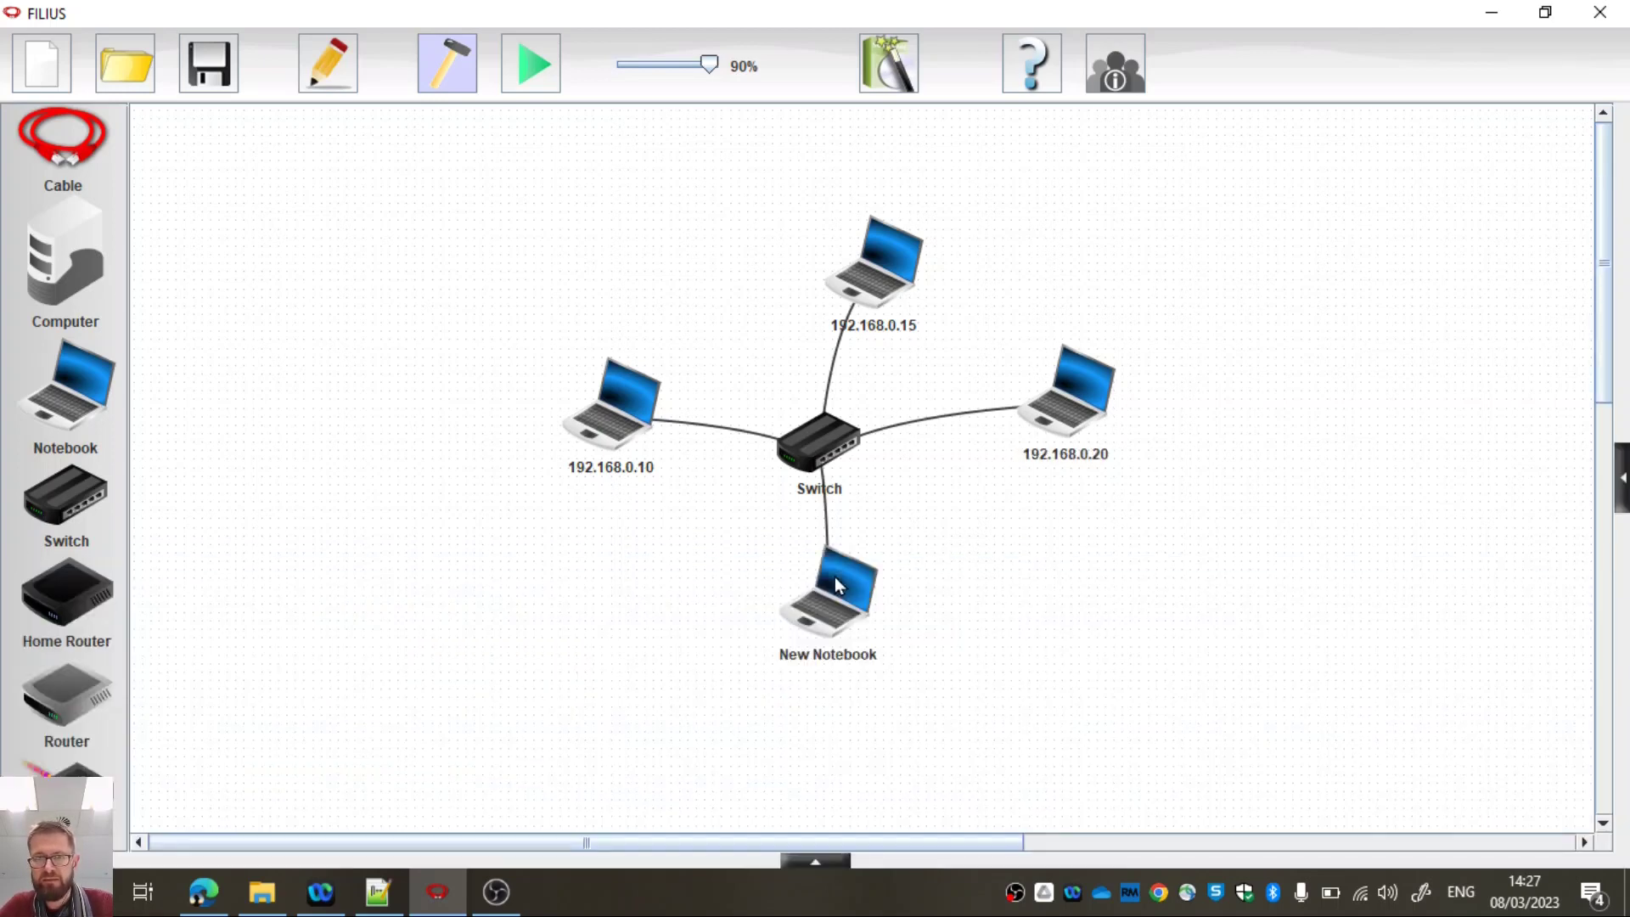
left_click(823, 607)
left_click(298, 698)
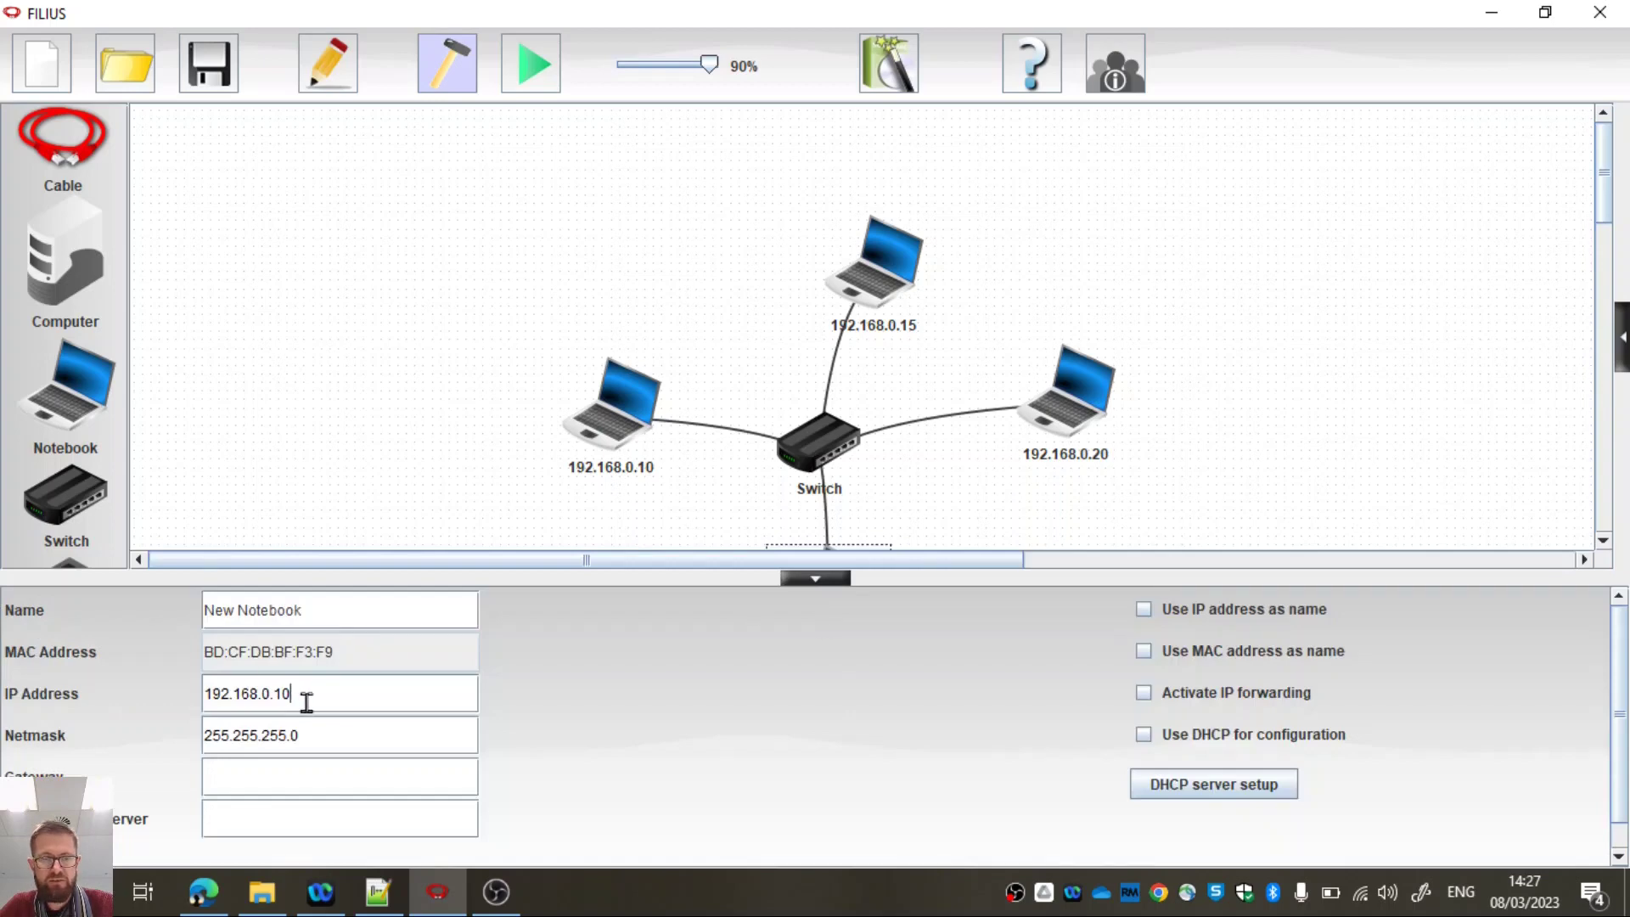
key("BackSpace")
key("BackSpace")
type("25")
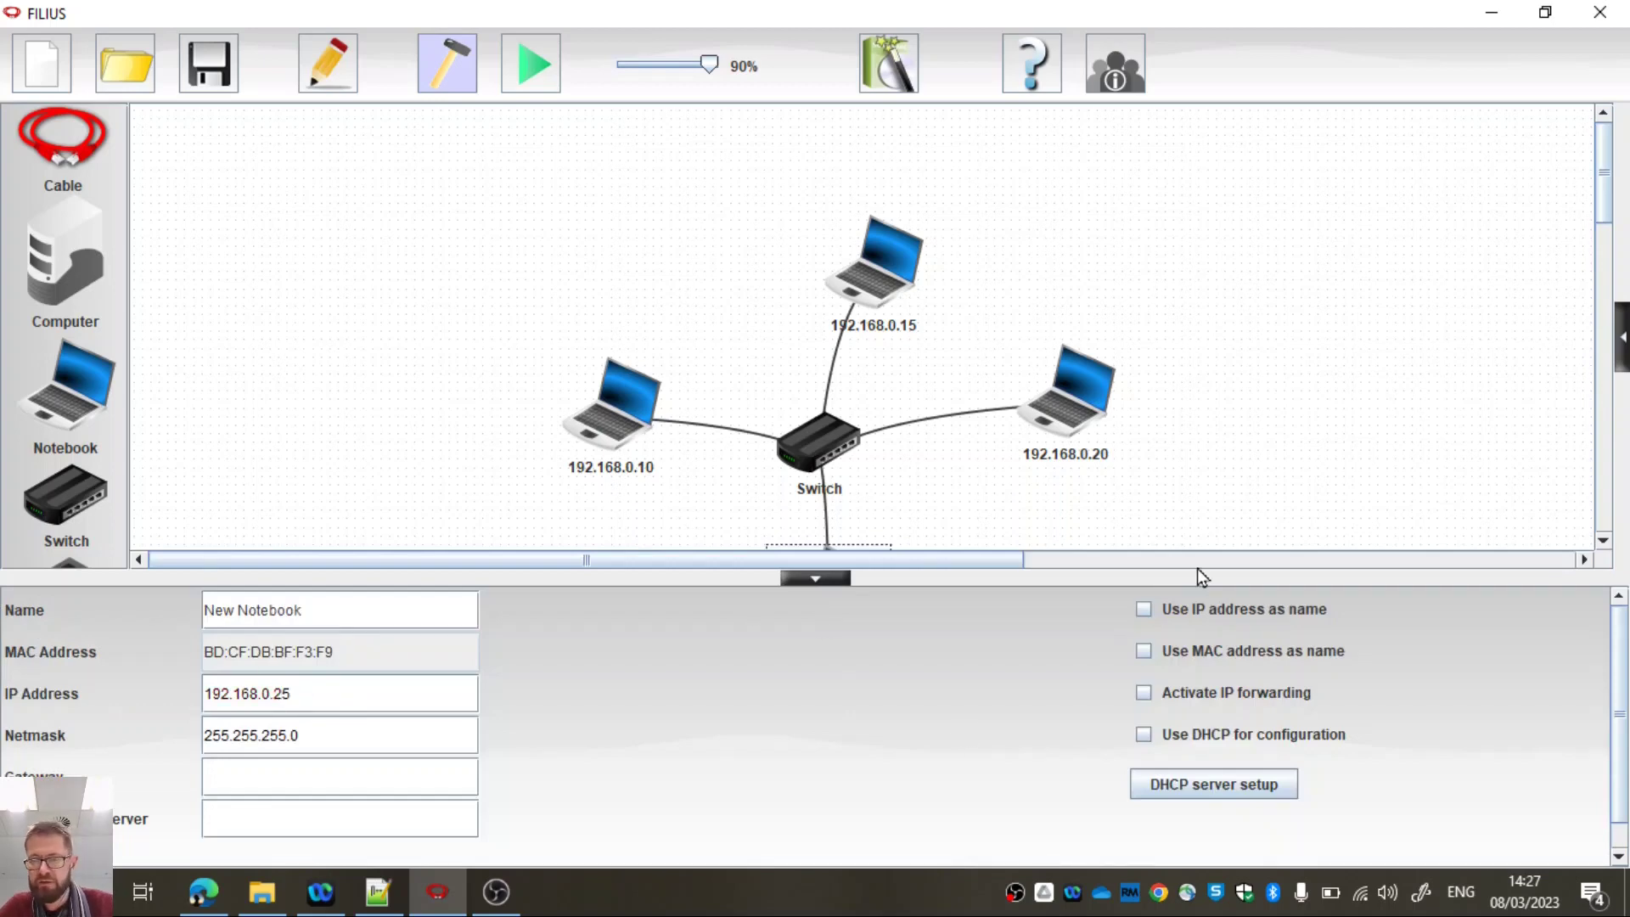
left_click(1145, 612)
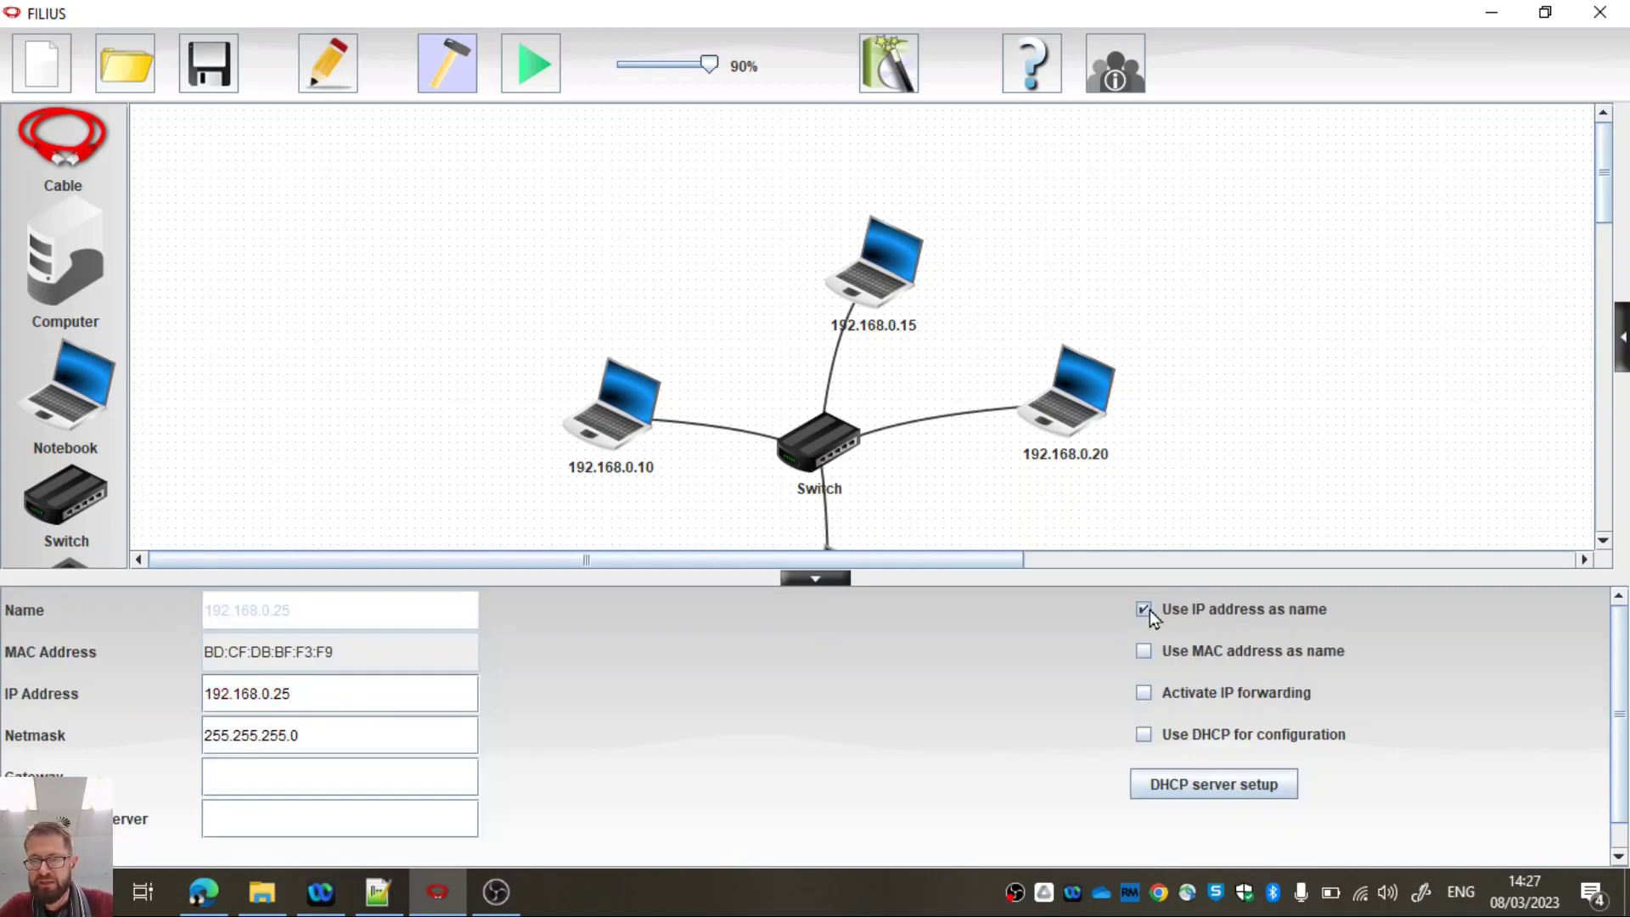
left_click(816, 578)
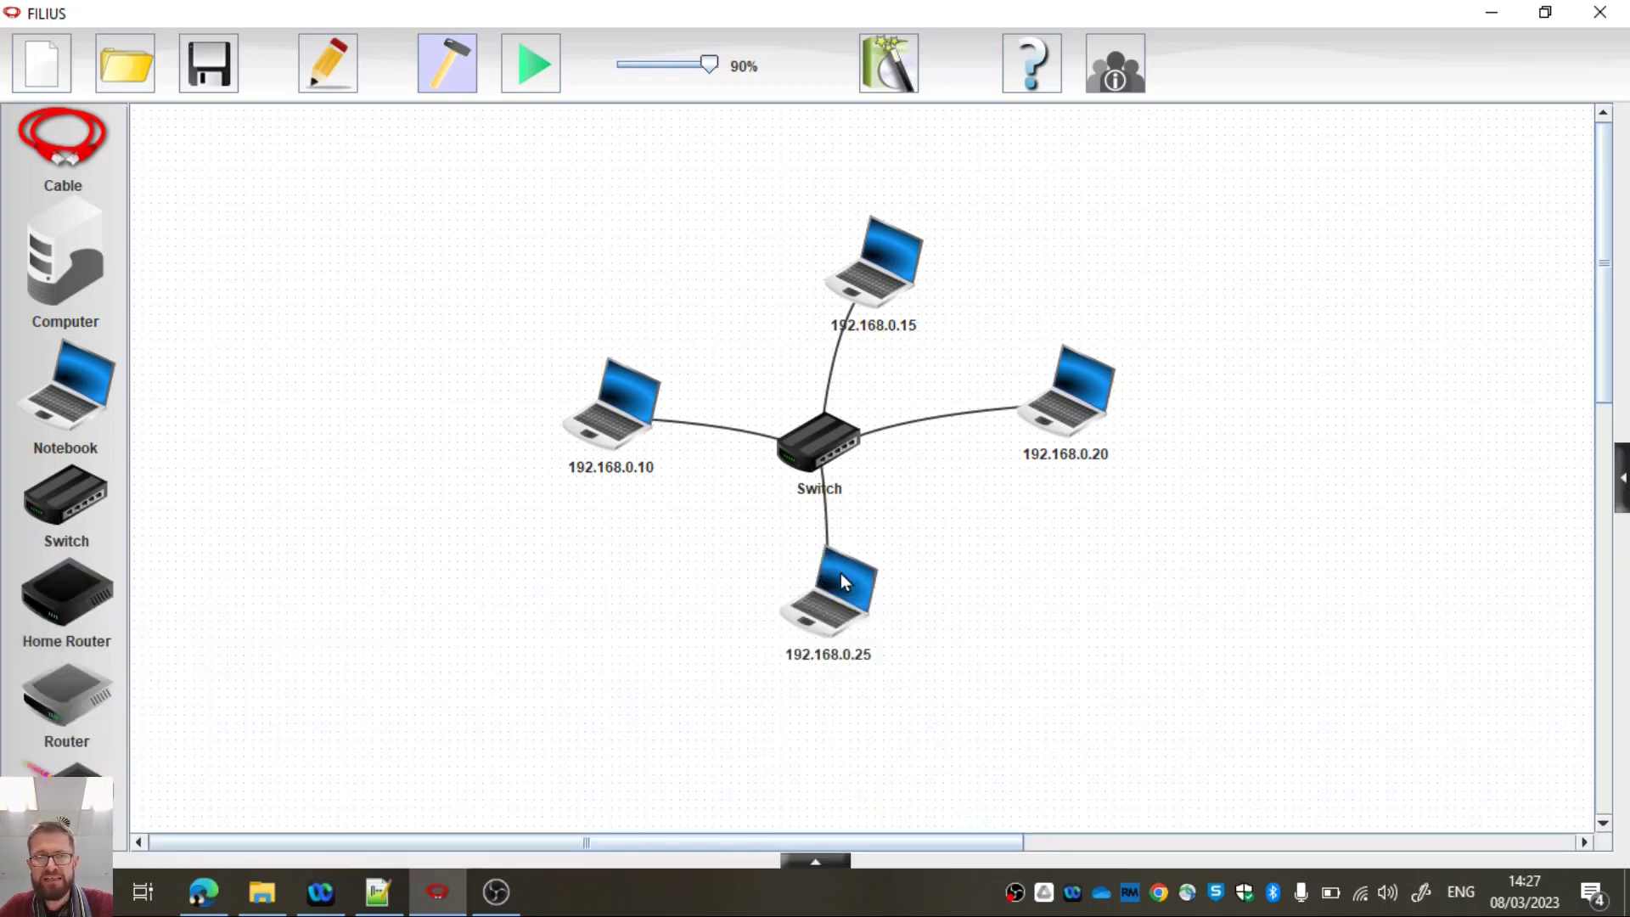
Step: Start the simulation and move Command Line into notebook 192.168.0.20's installed software
left_click(535, 60)
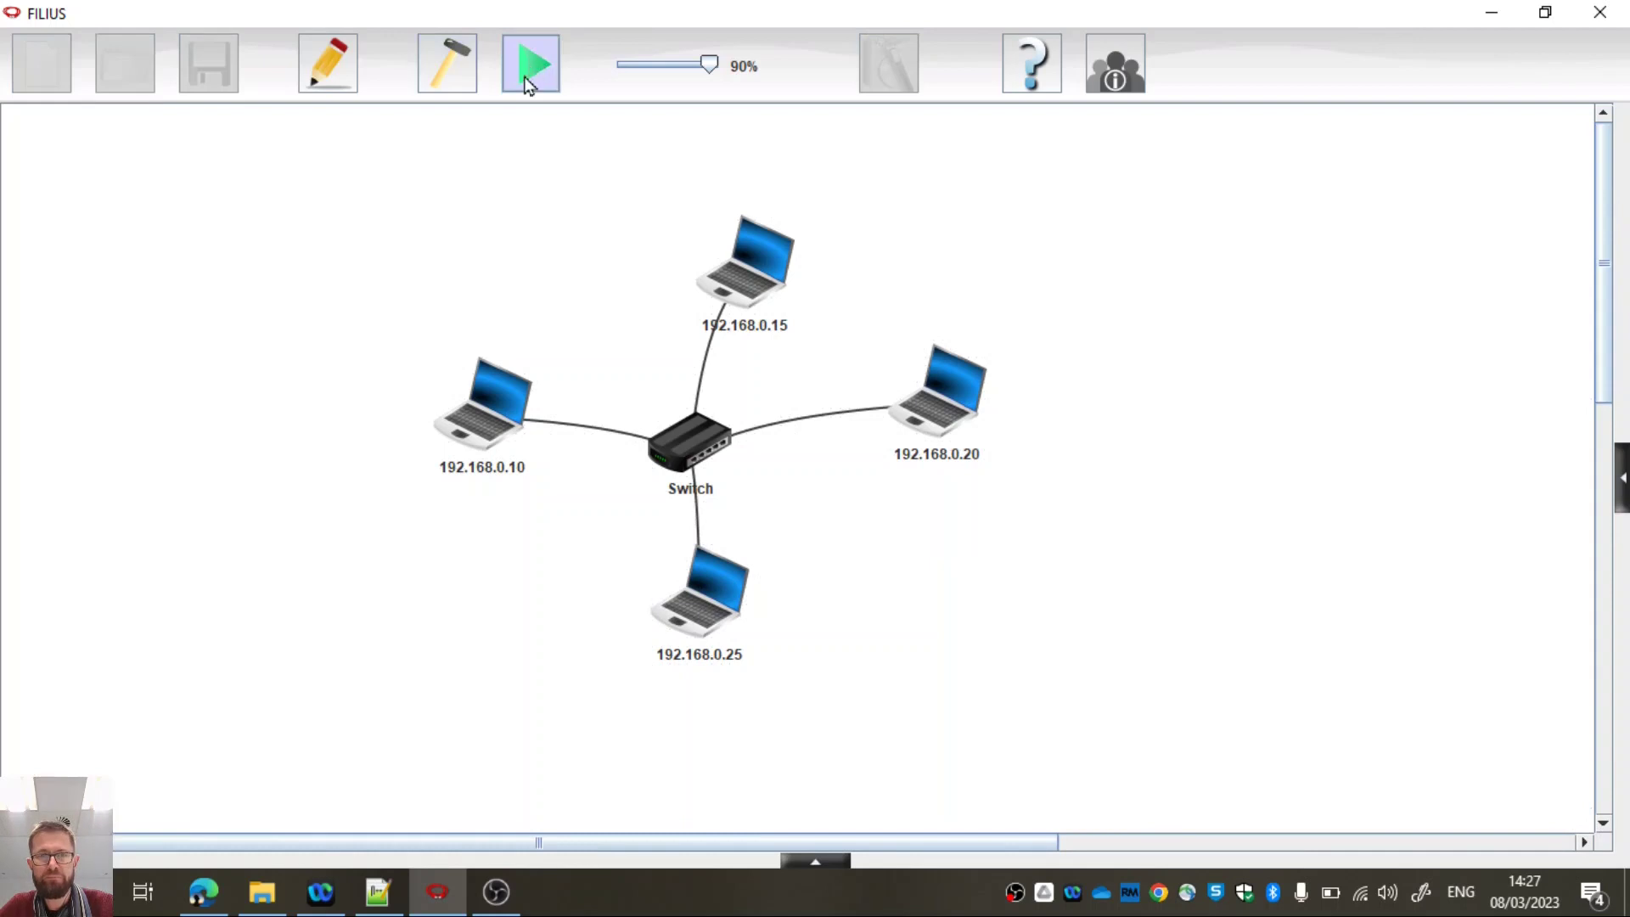
left_click(961, 394)
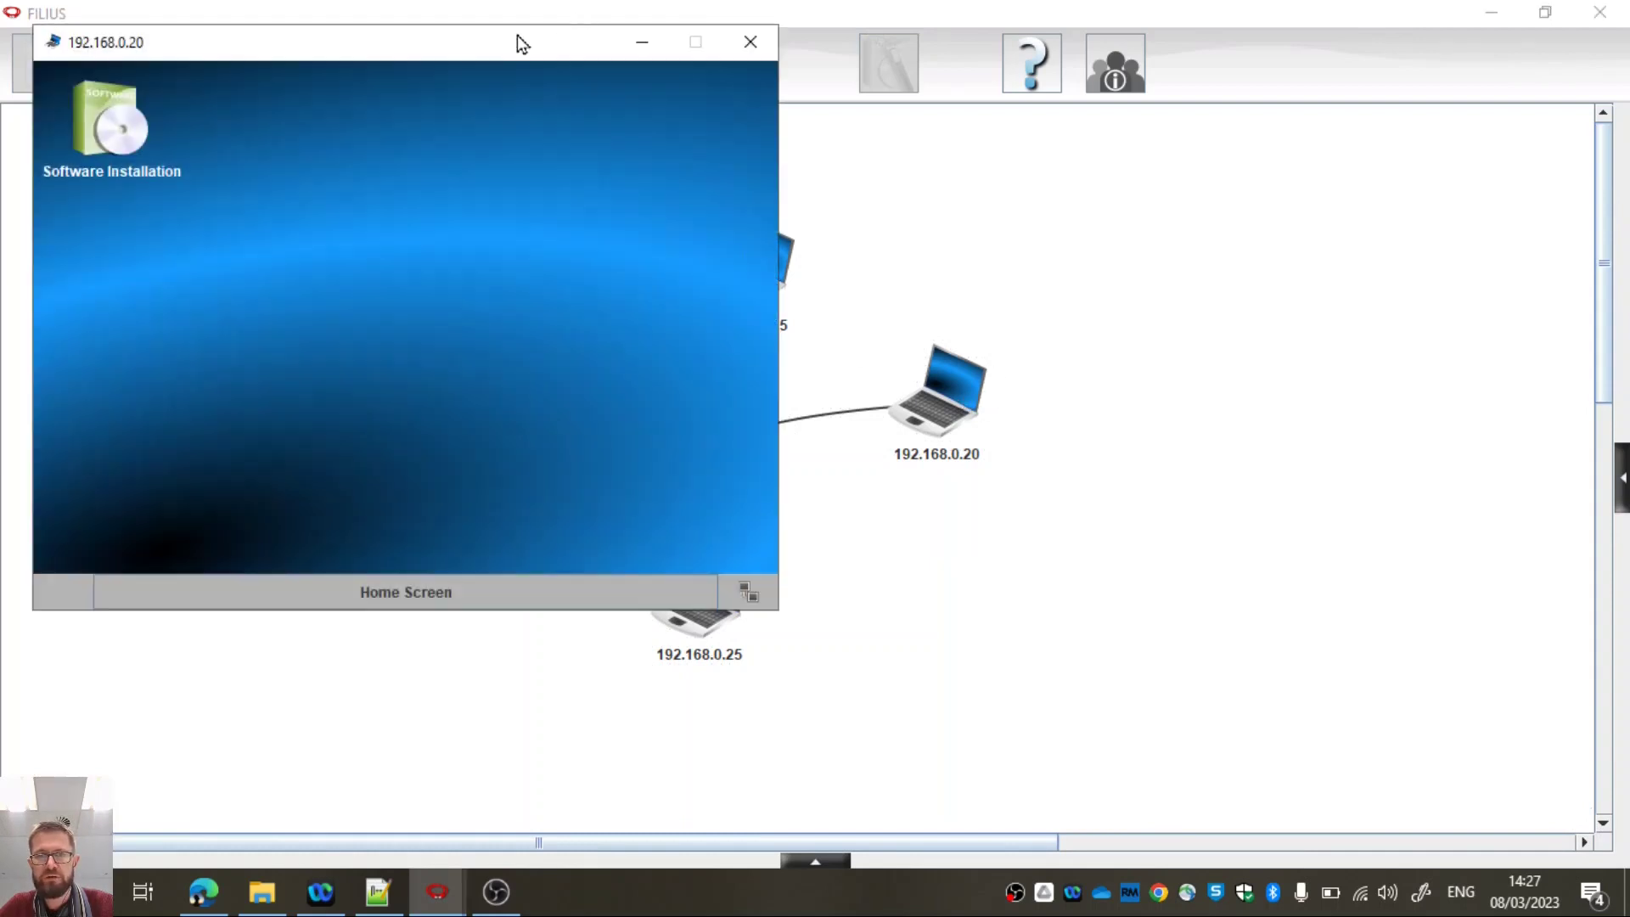
left_click(138, 117)
left_click(531, 153)
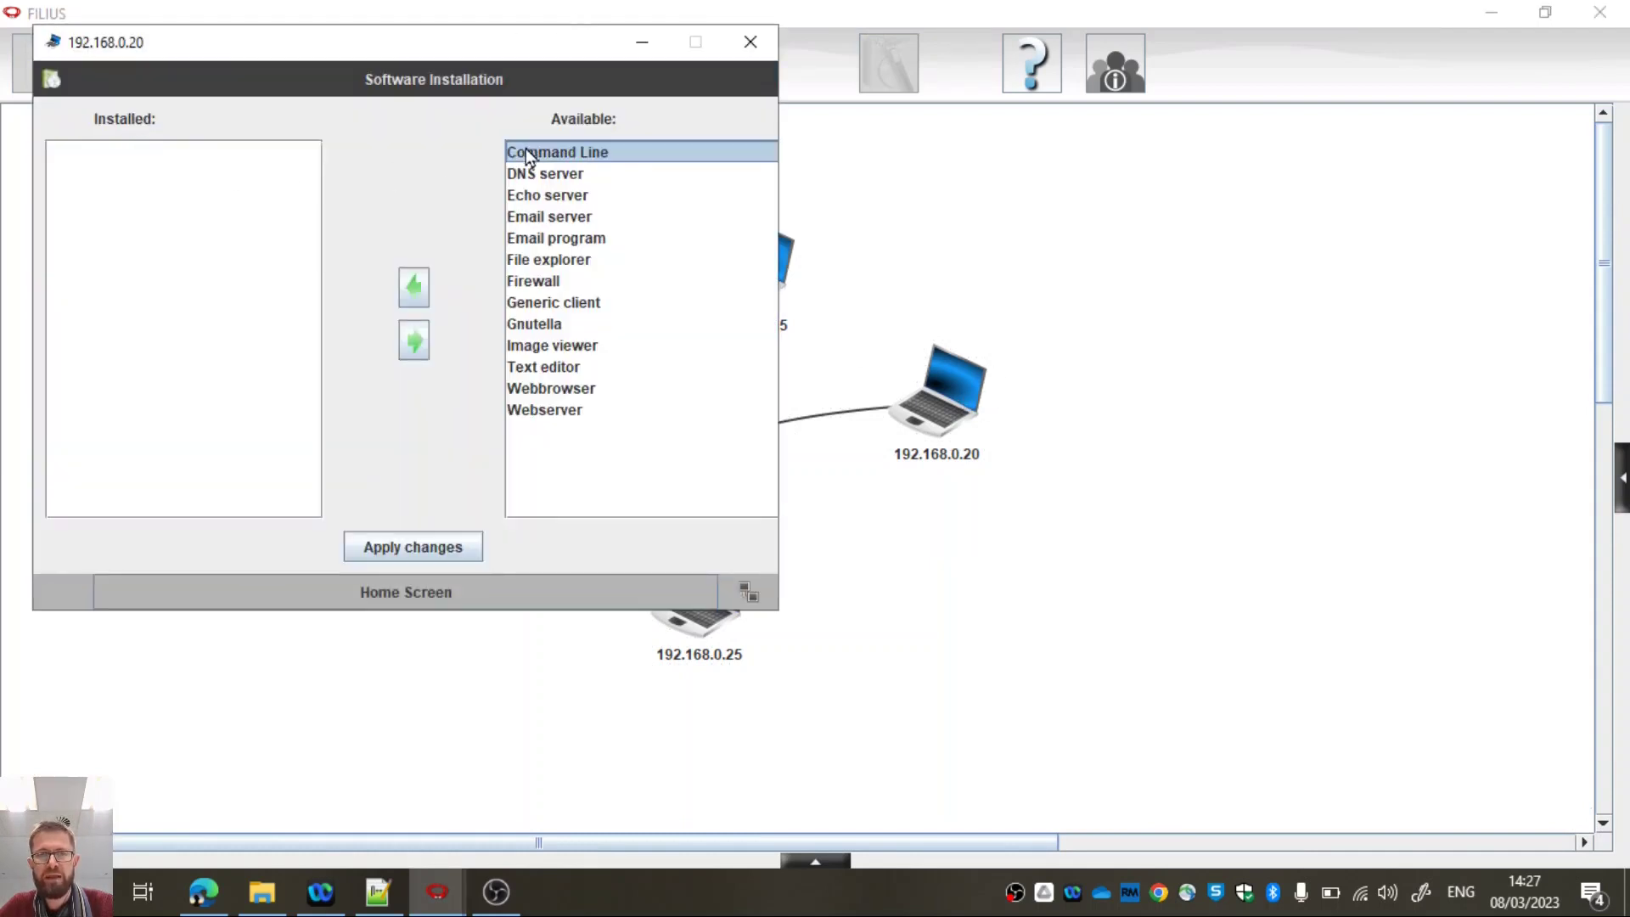
left_click(414, 287)
left_click_drag(437, 48, 1459, 156)
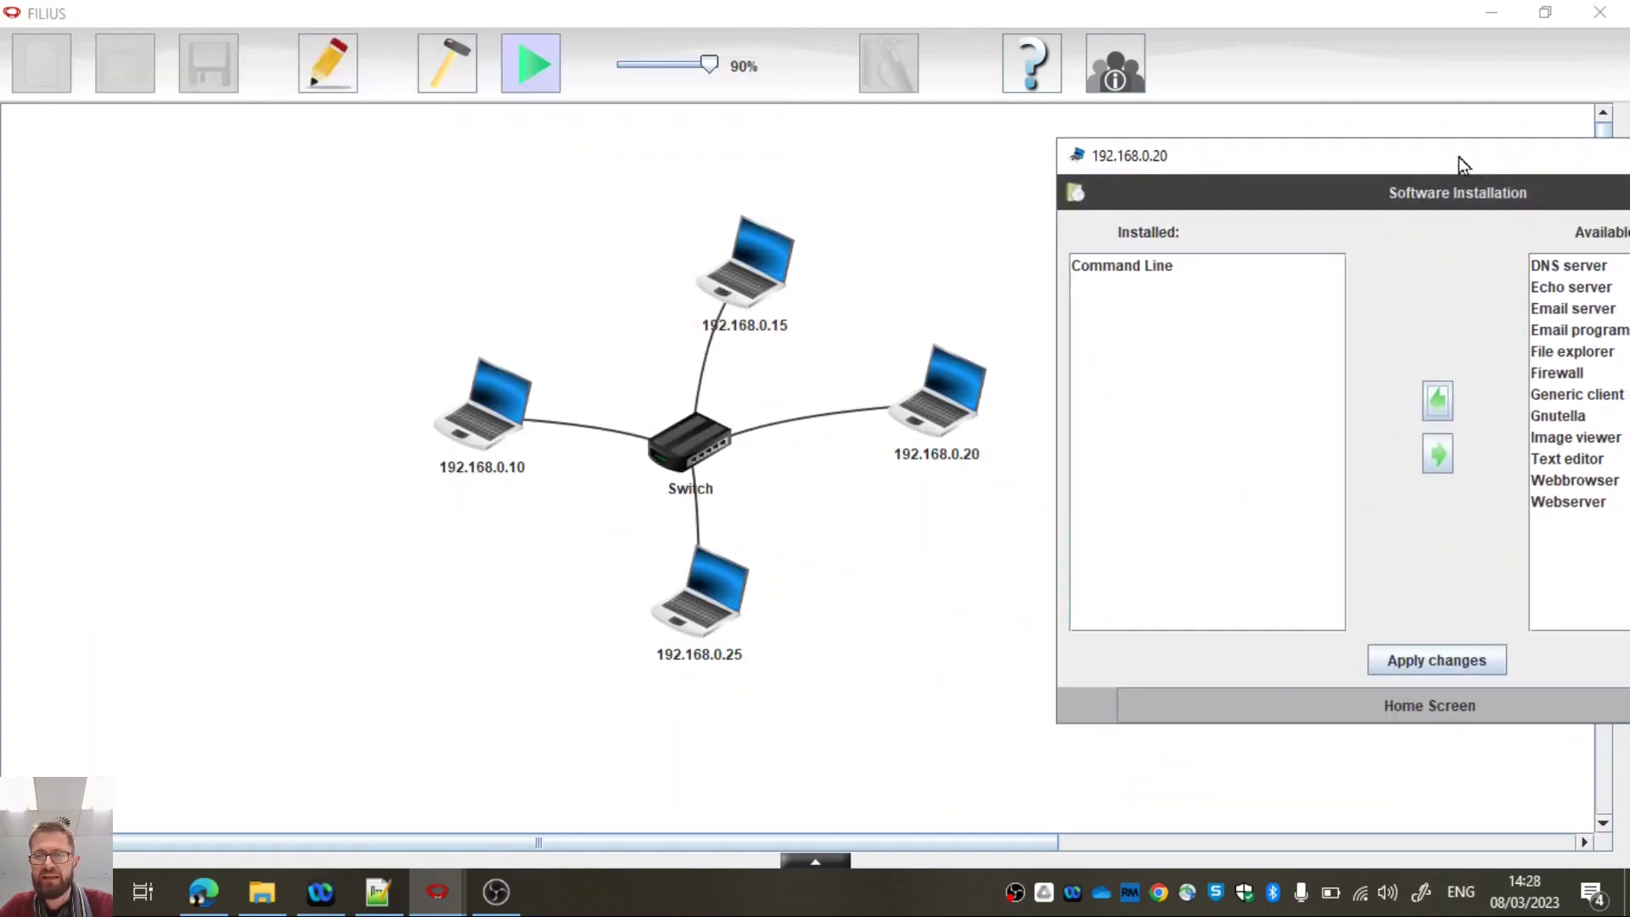
Step: Apply the installation, open the terminal and run arp -a on 192.168.0.20
left_click(1455, 654)
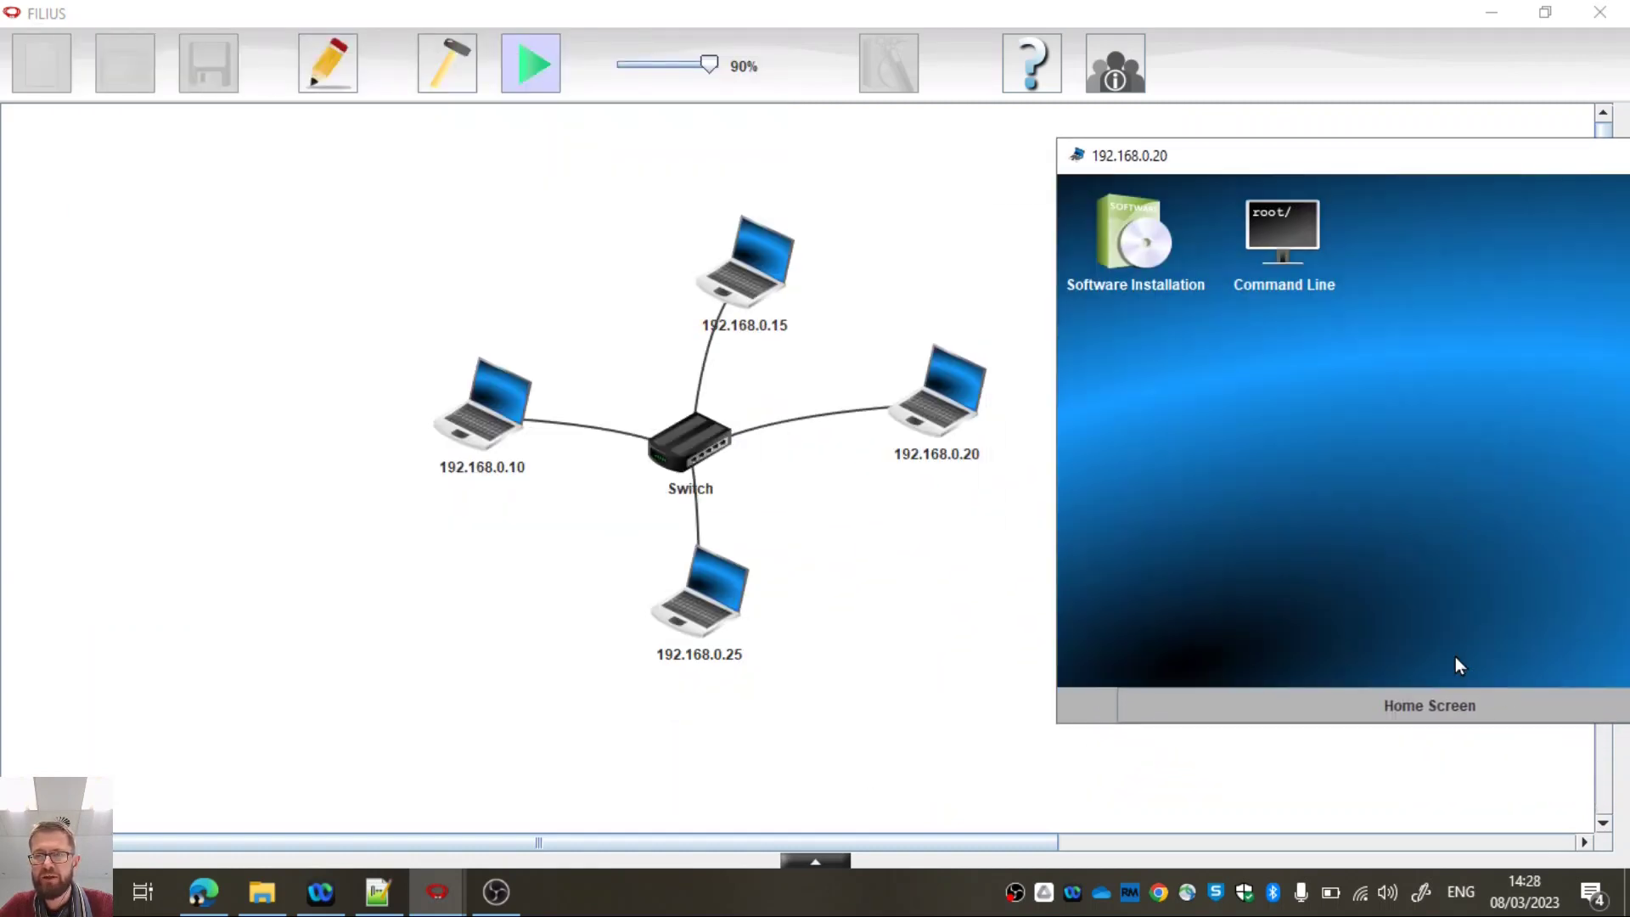
left_click(1285, 233)
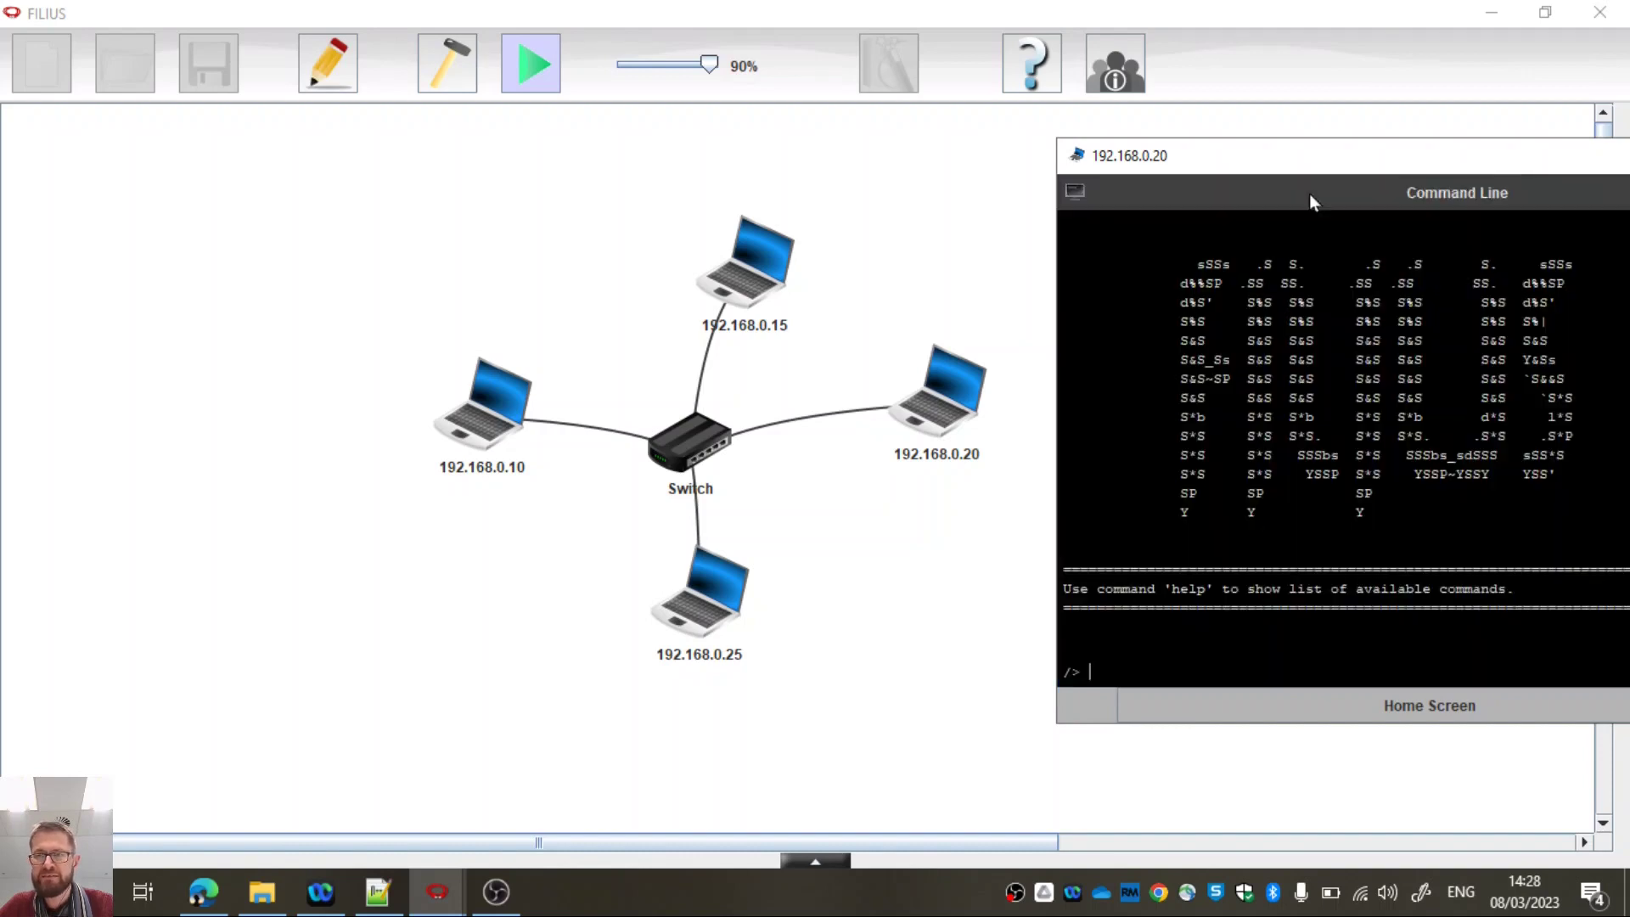
left_click_drag(1332, 161, 1313, 57)
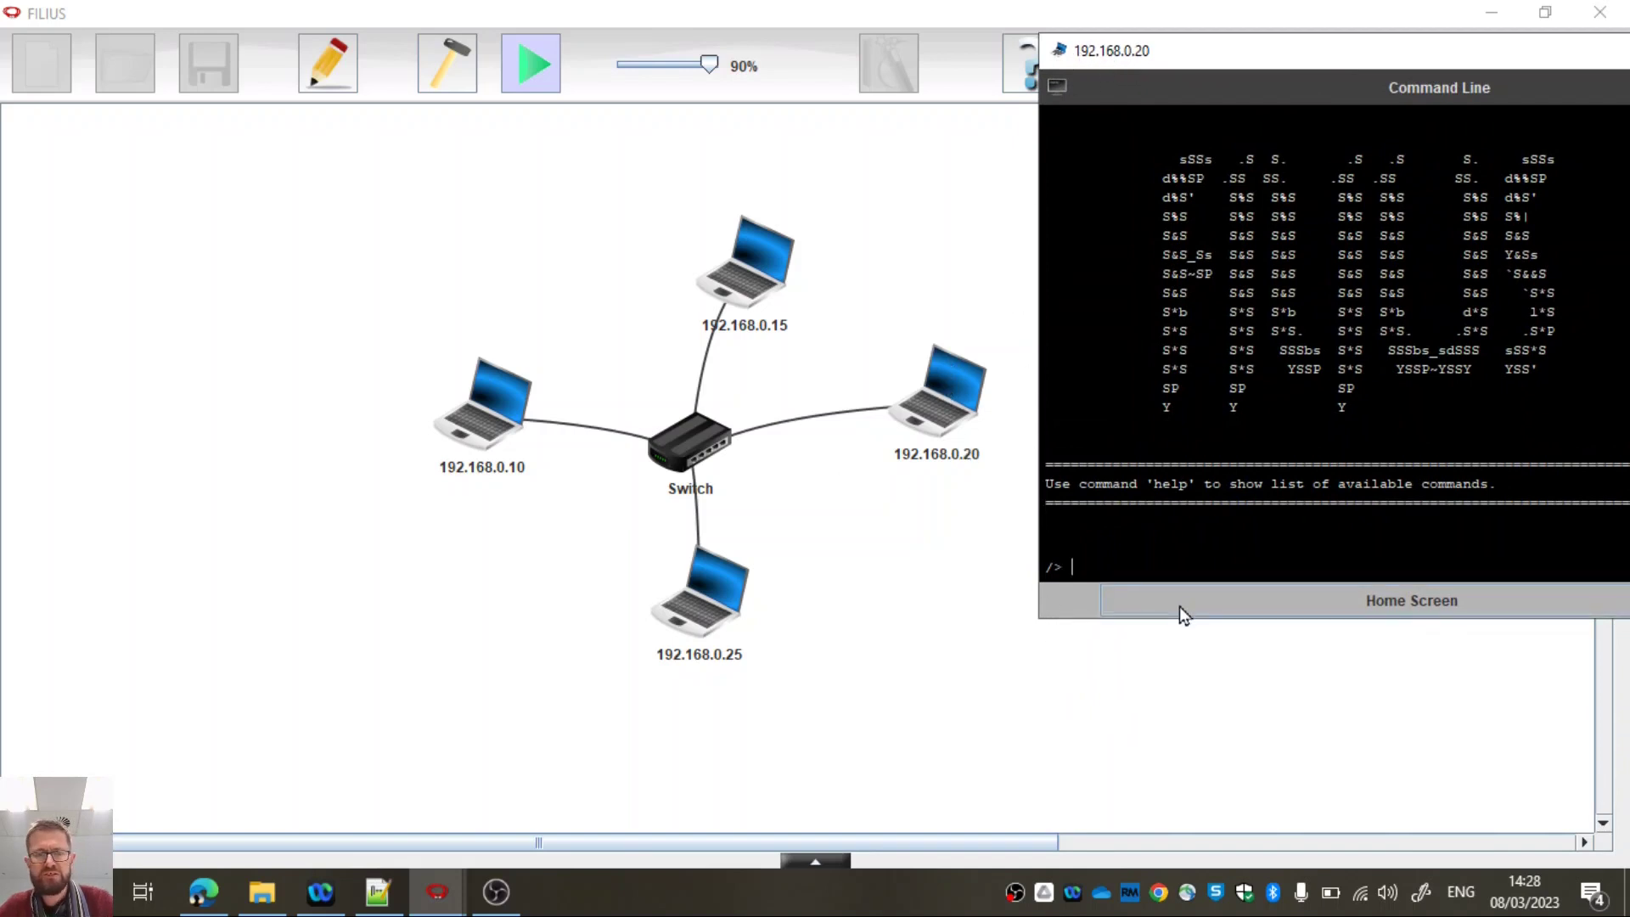
type("arp -a")
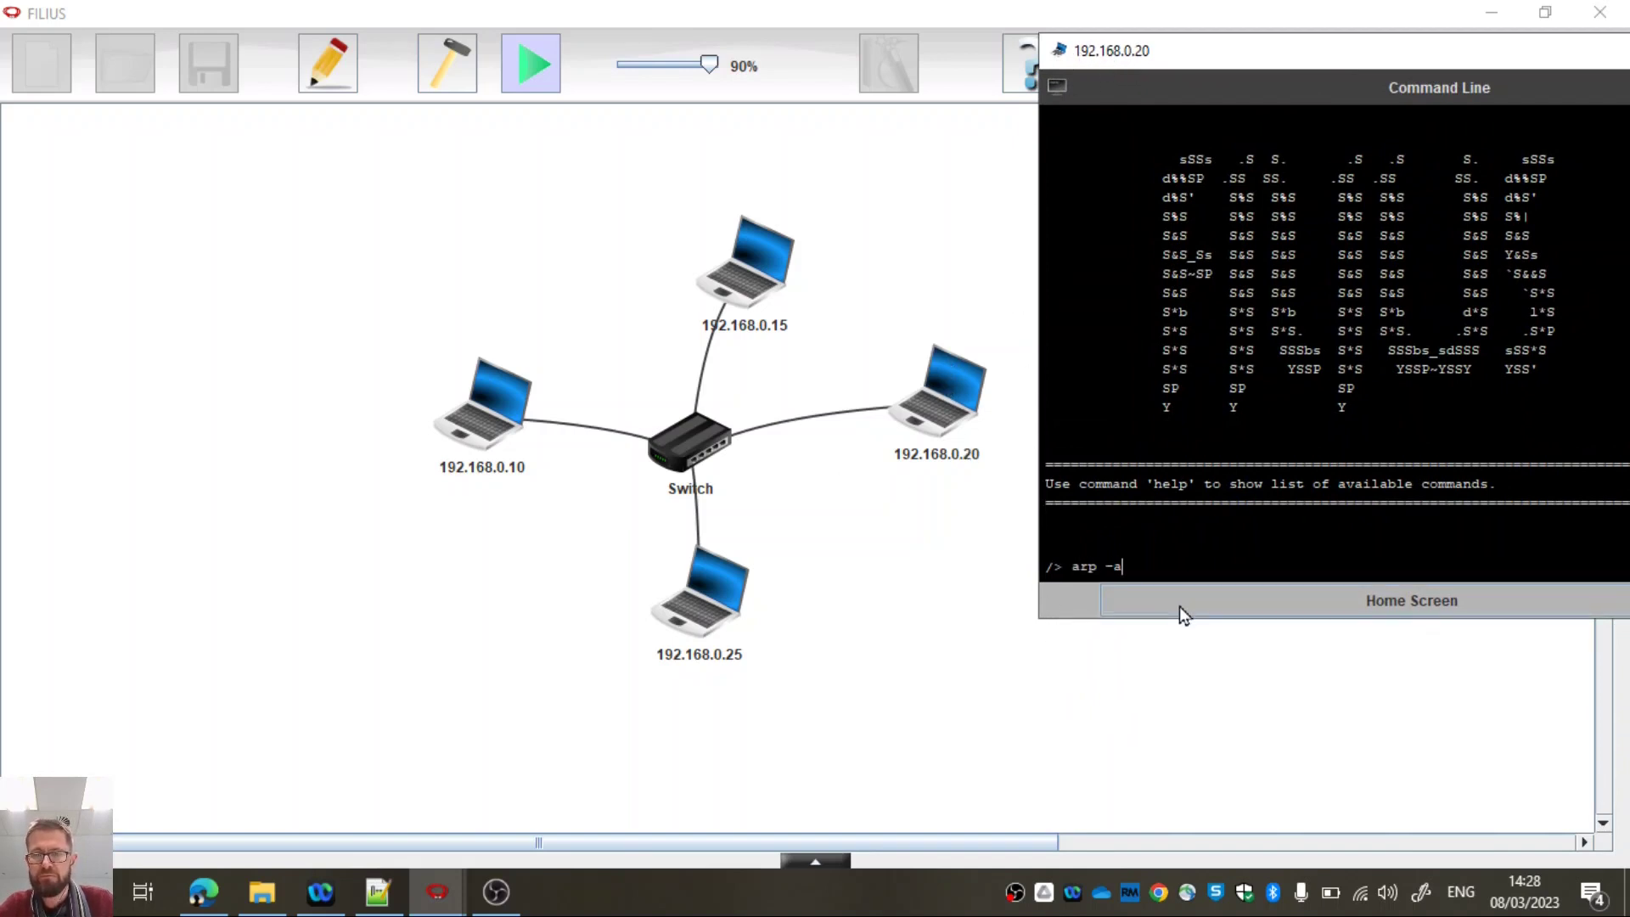
key("Return")
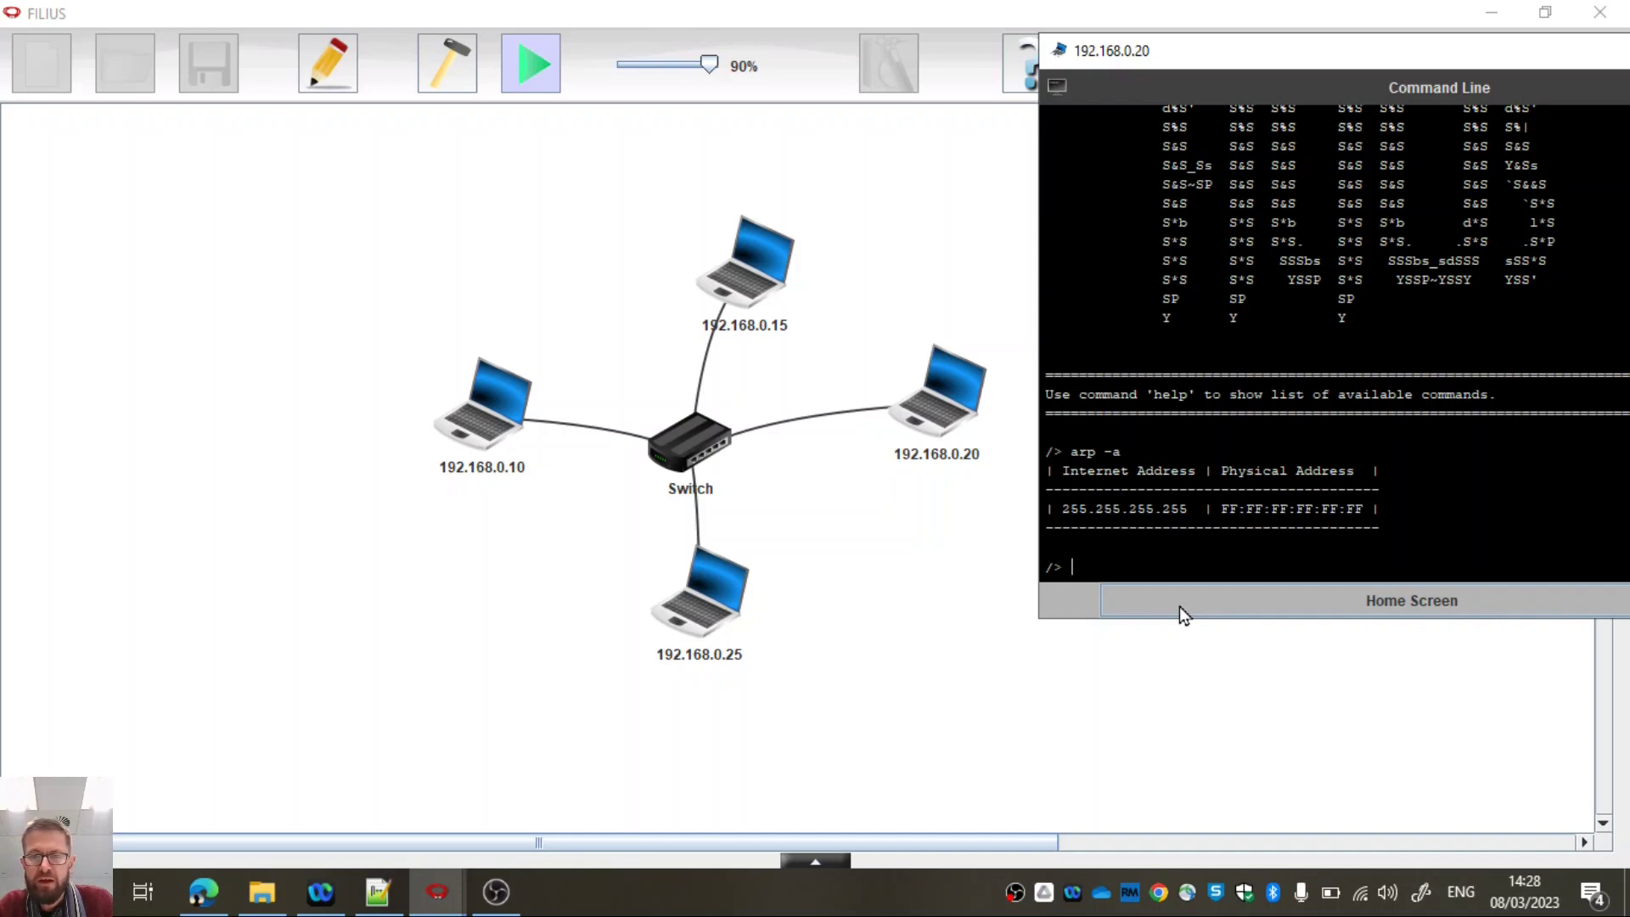
Step: Ping 192.168.0.10 from 192.168.0.20, getting 0% packet loss
type("ping 192.168.0.10")
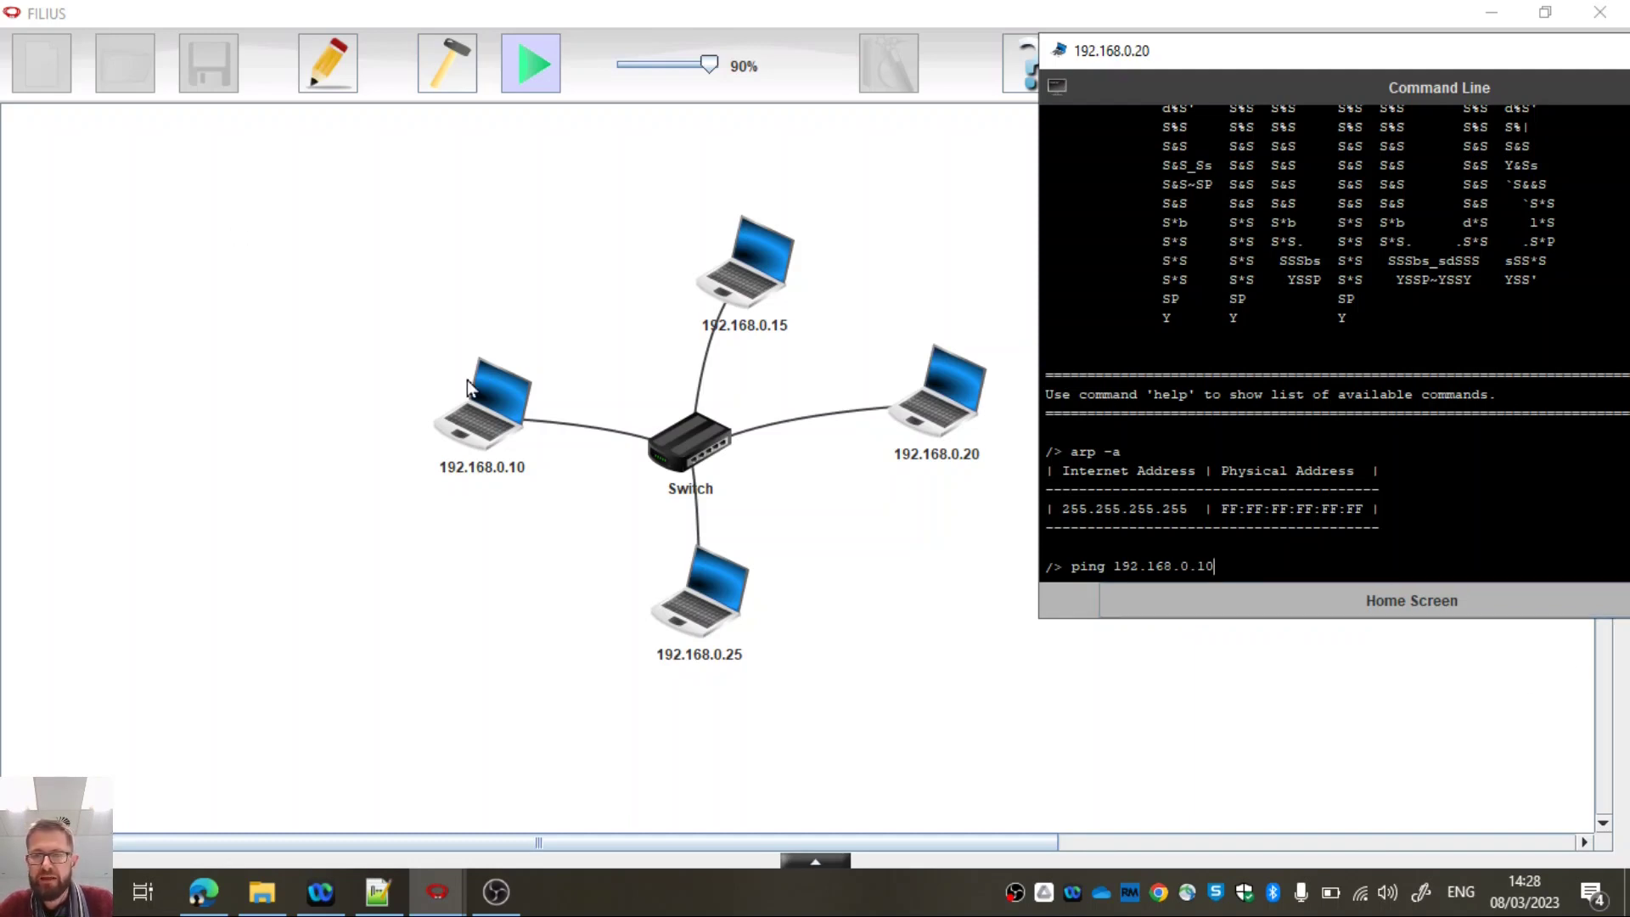
key("Return")
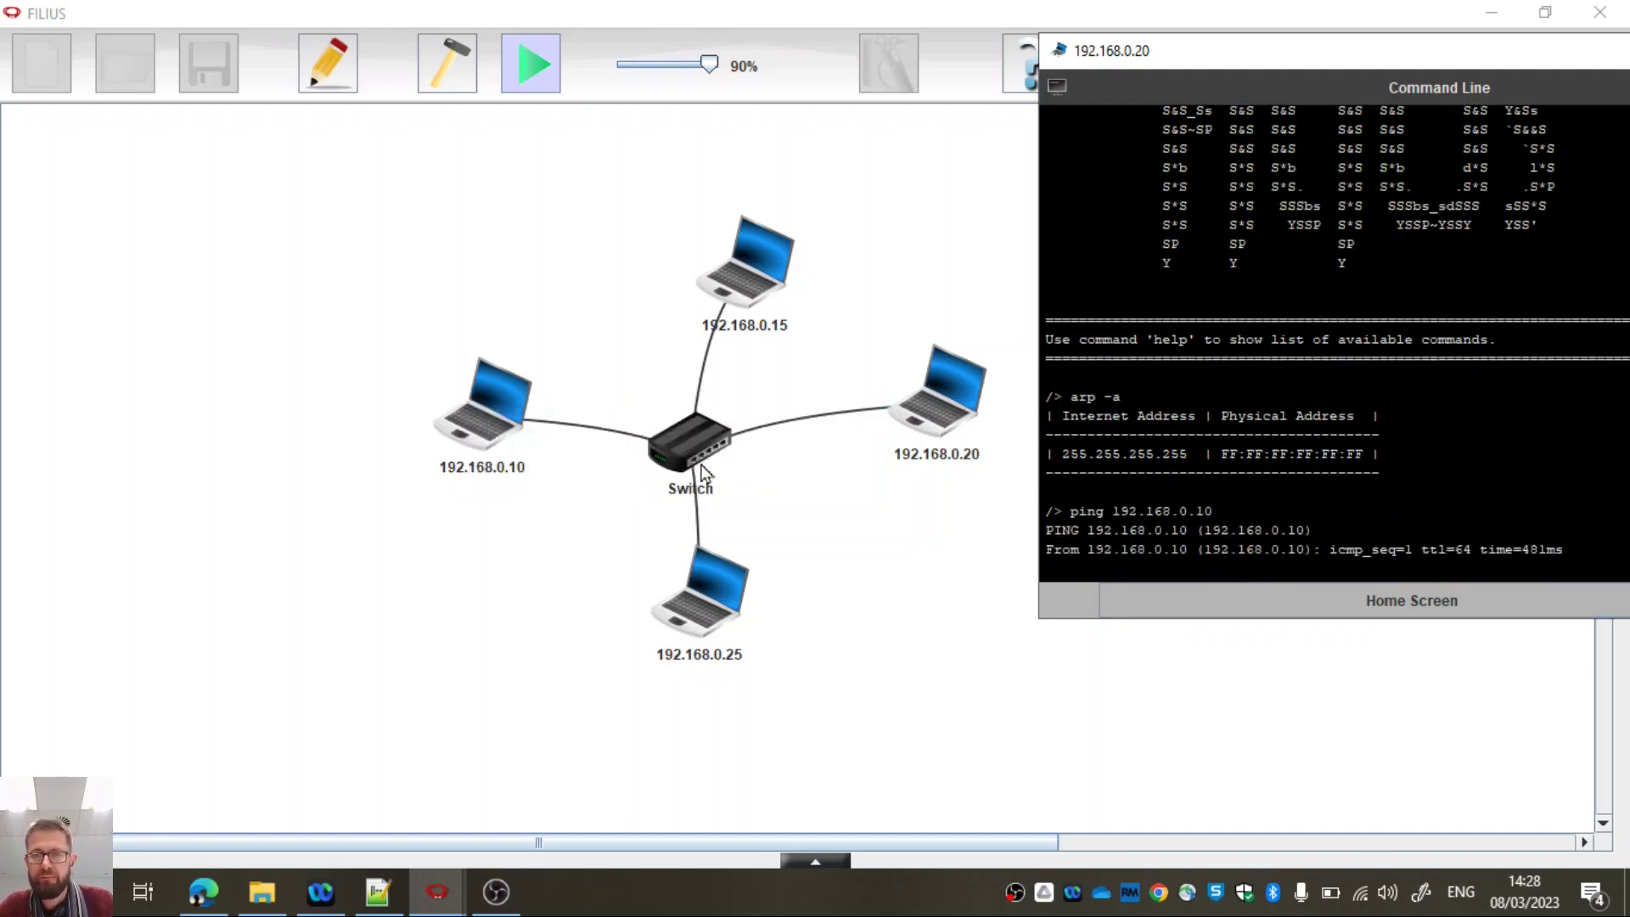
mouse_move(701, 620)
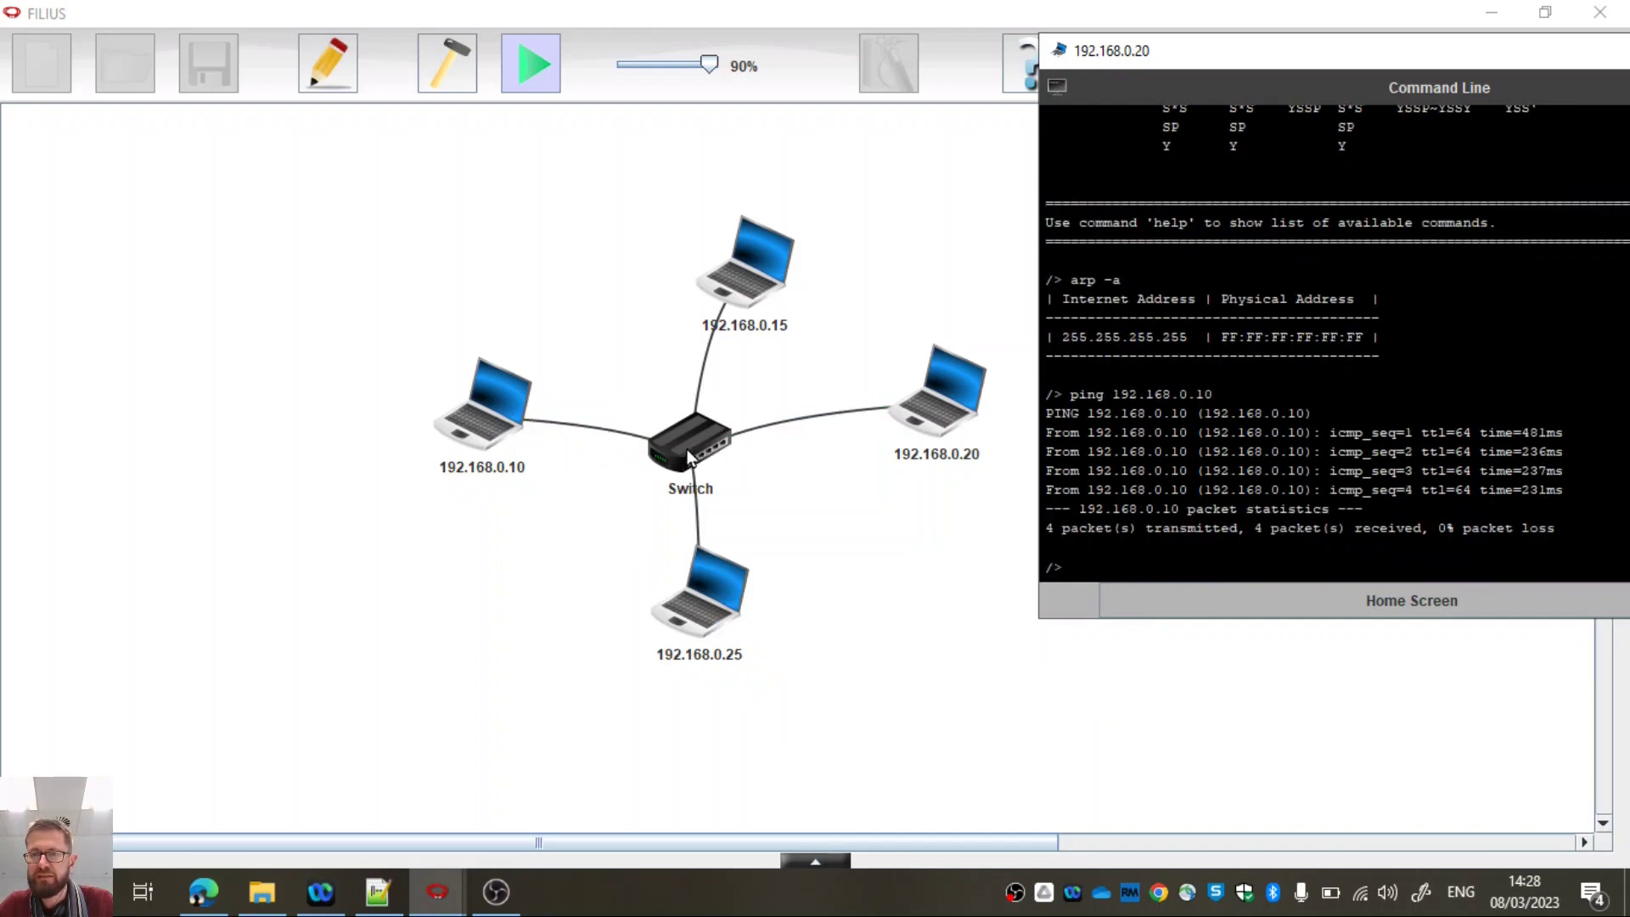
Step: Inspect the ARP and ICMP packets in 192.168.0.10's data exchange log, then close it
right_click(479, 423)
left_click(515, 455)
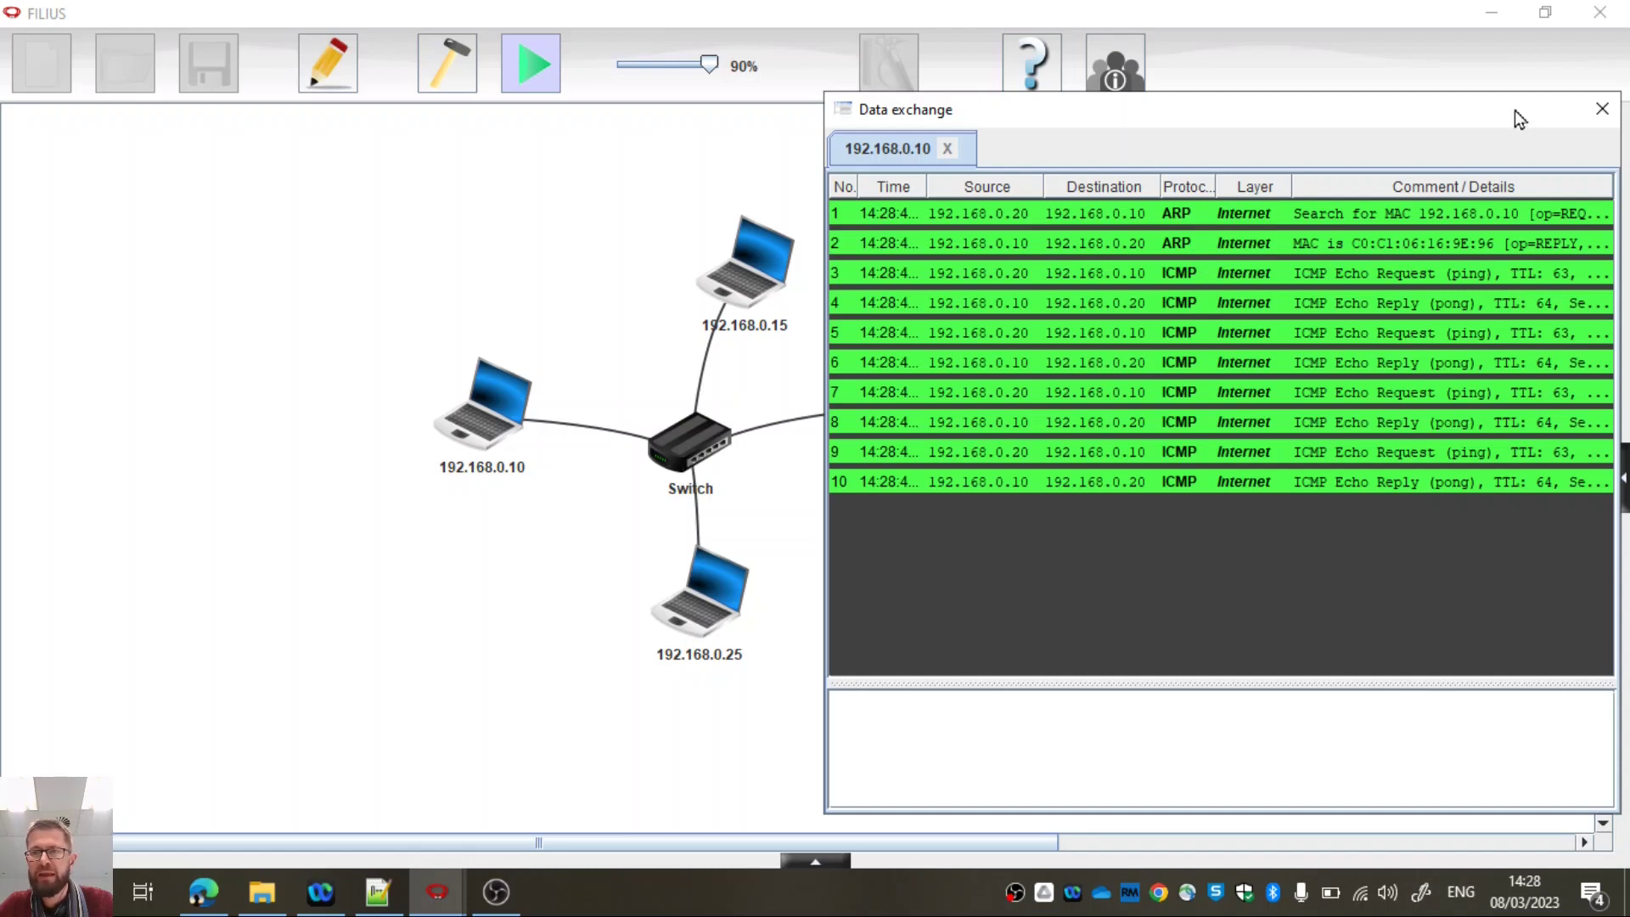
left_click(1161, 299)
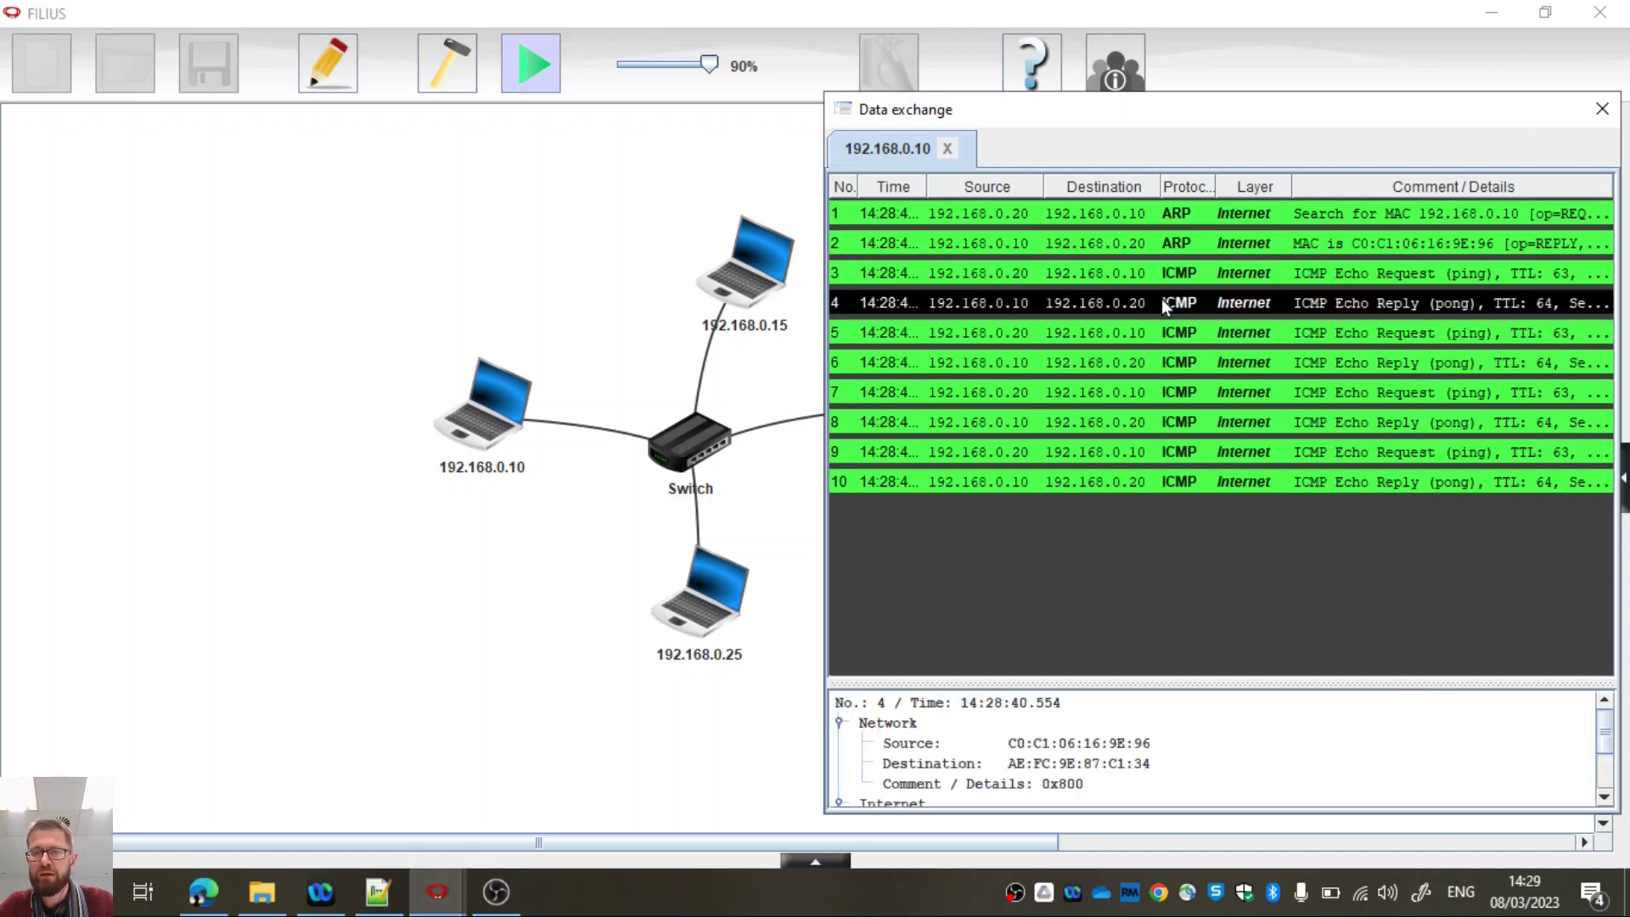
left_click(1155, 332)
left_click(1149, 365)
left_click(1148, 401)
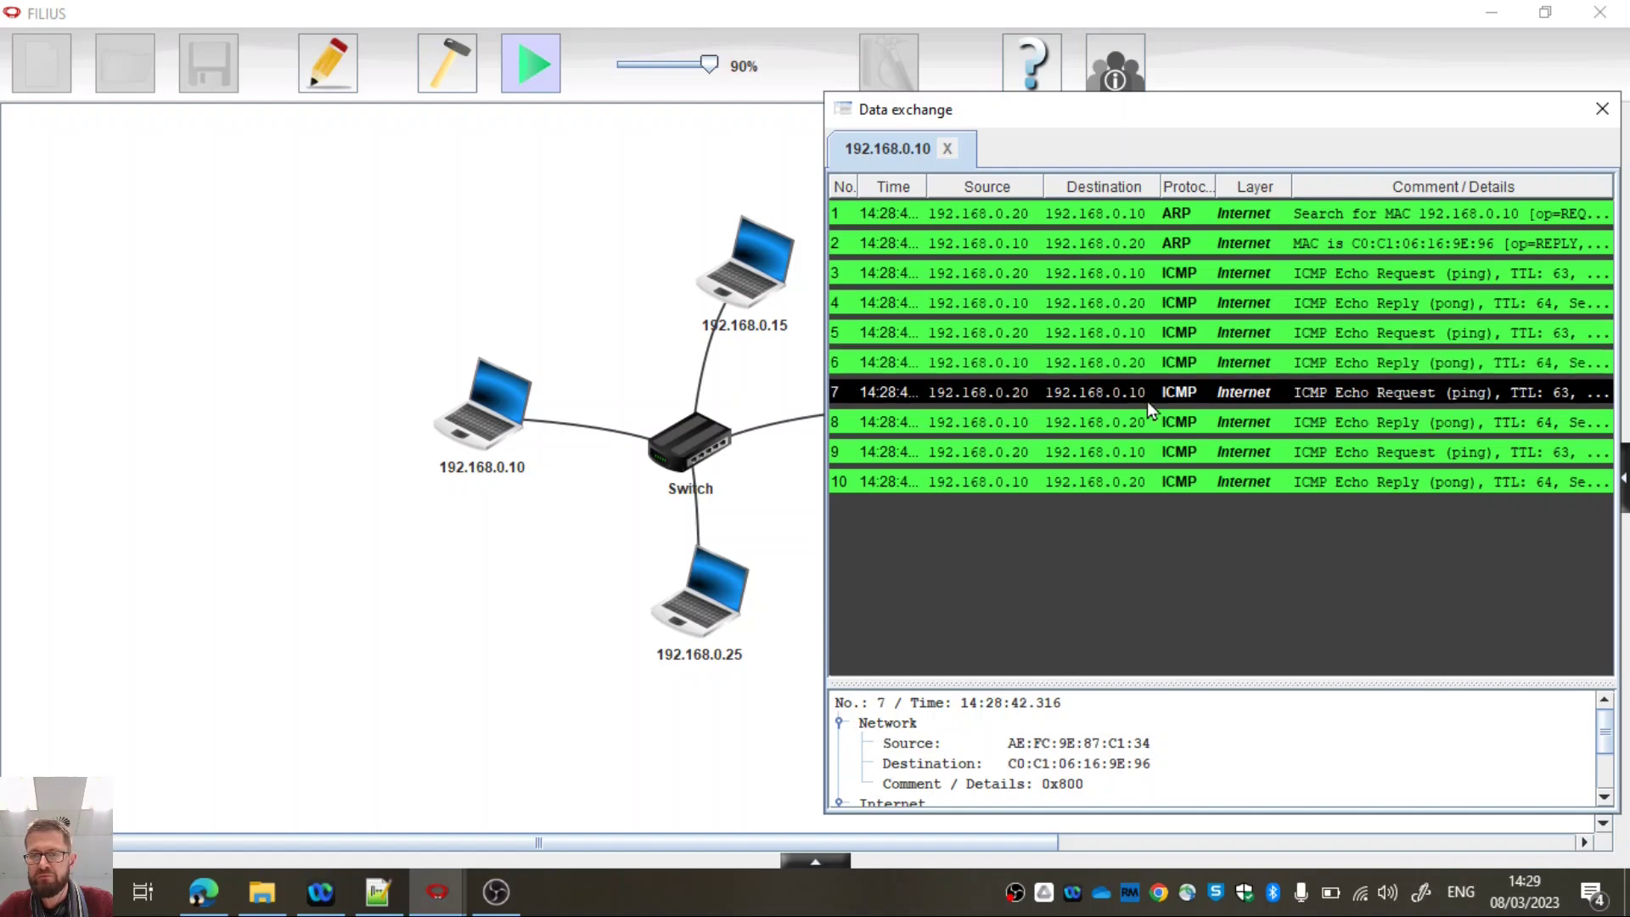
left_click(1117, 480)
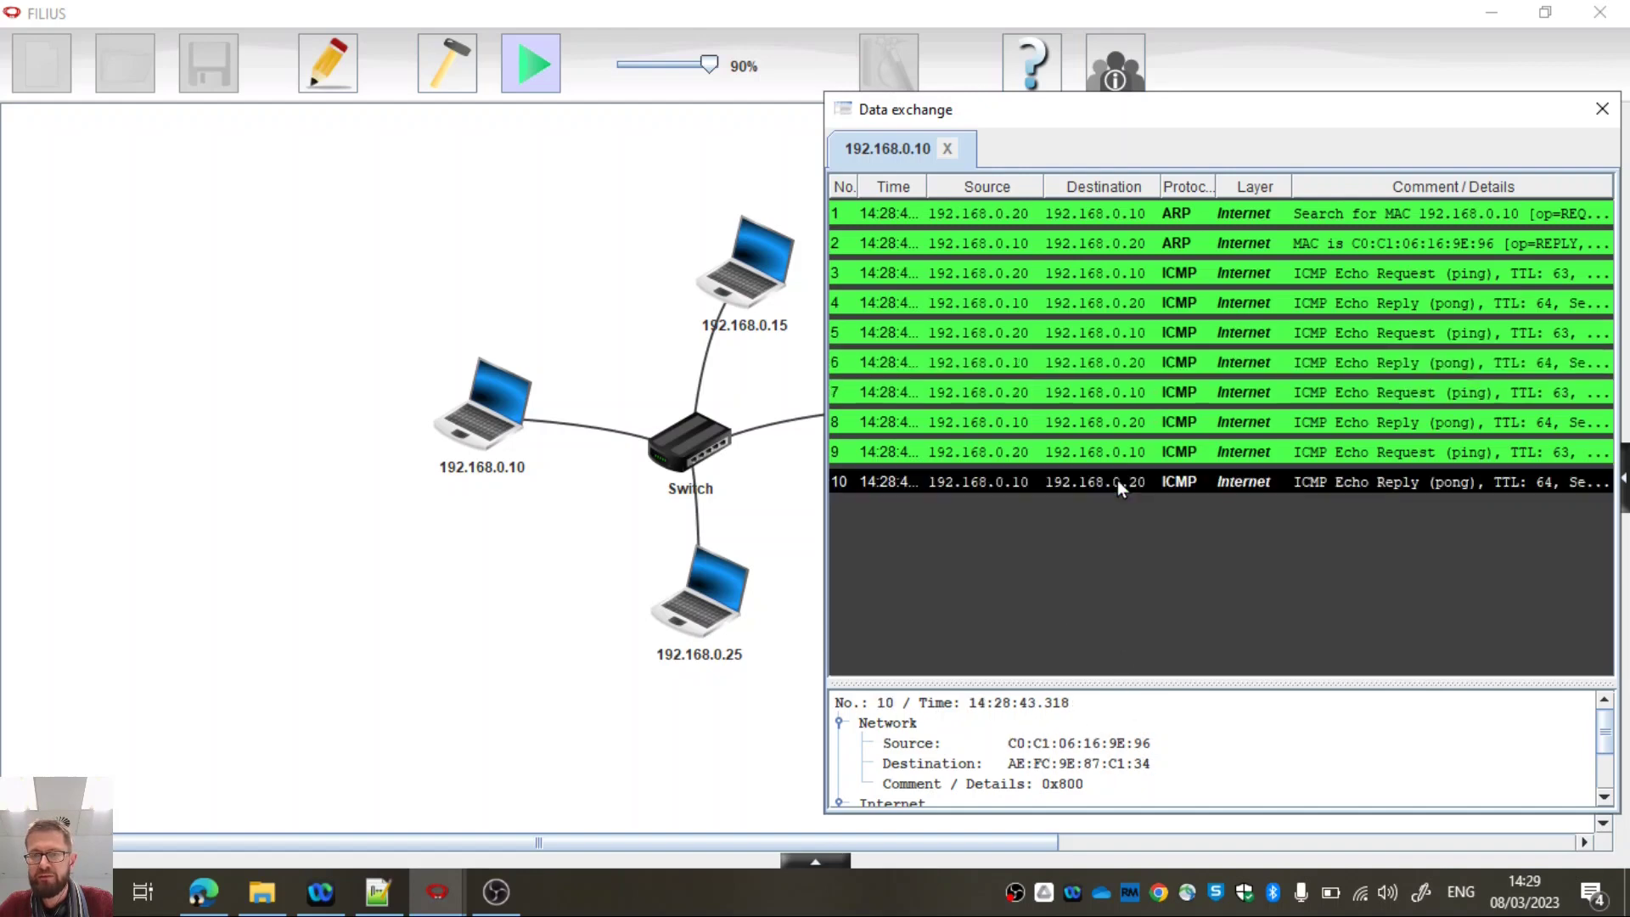
left_click(1073, 224)
left_click(1602, 109)
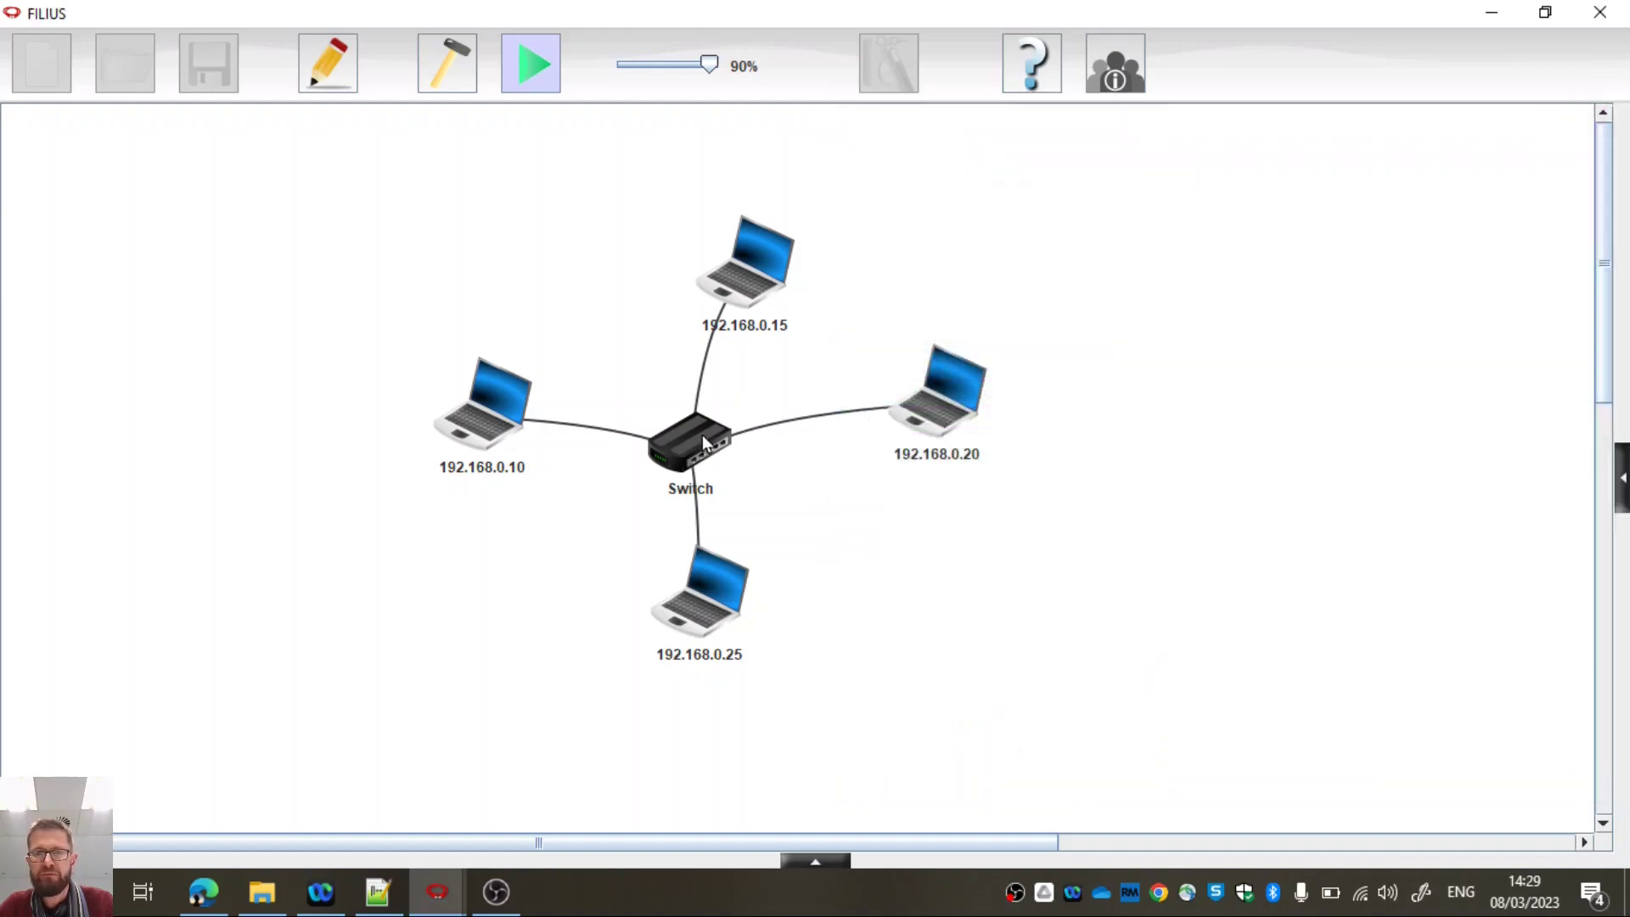
Step: Show the switch's SAT table with MACs on Port 0 and Port 2, moved off the switch
left_click(690, 438)
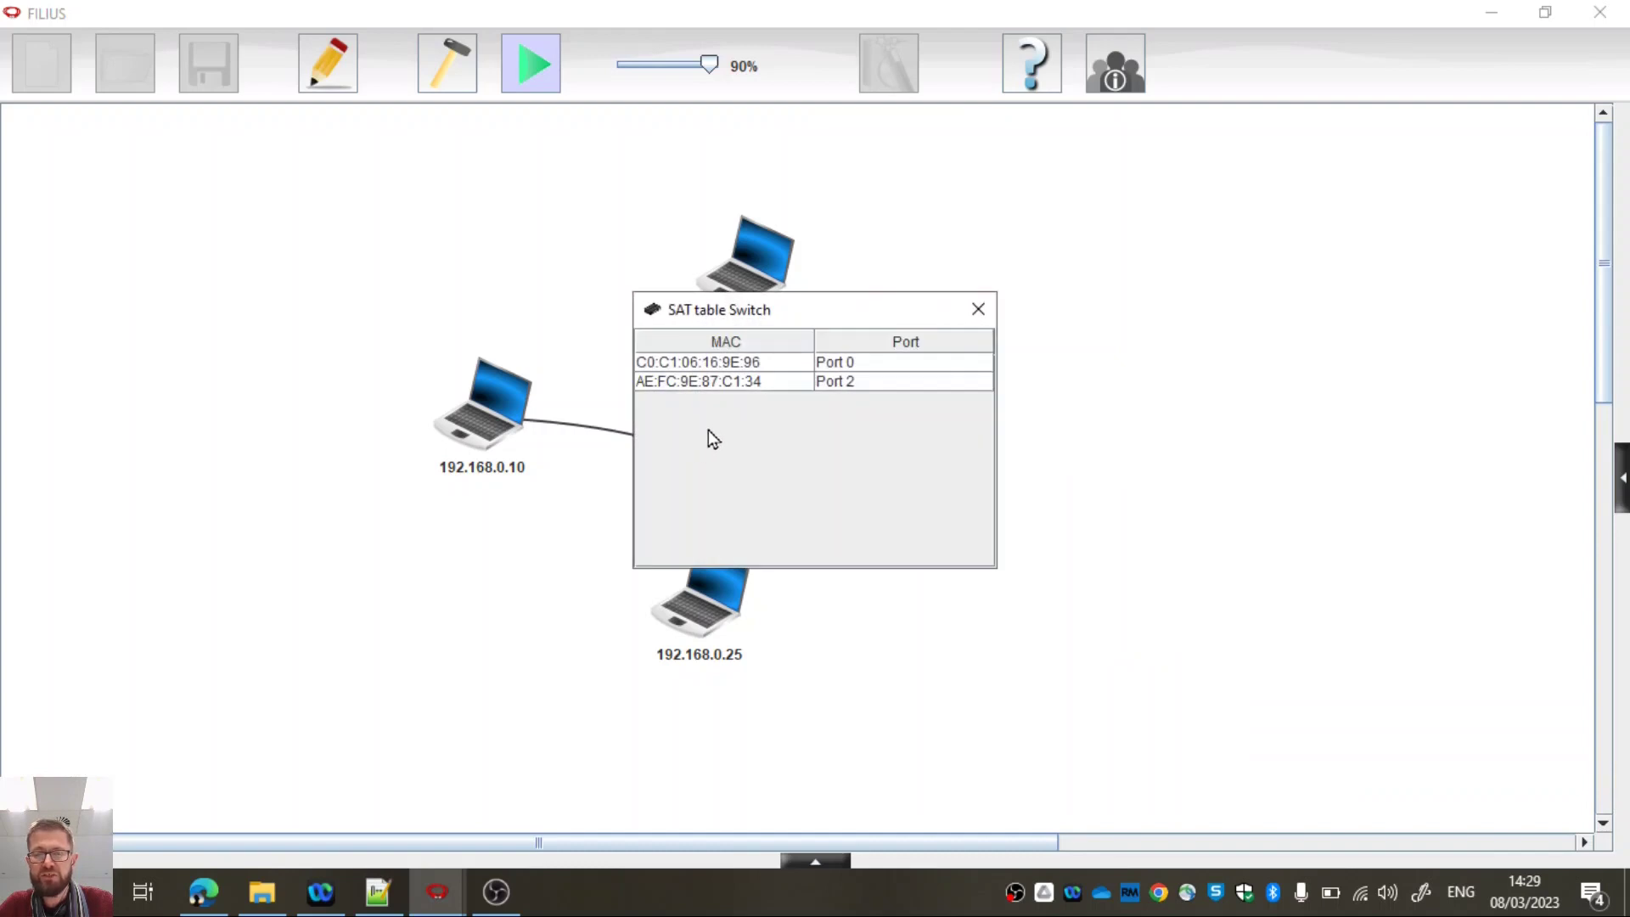
left_click_drag(742, 304, 335, 520)
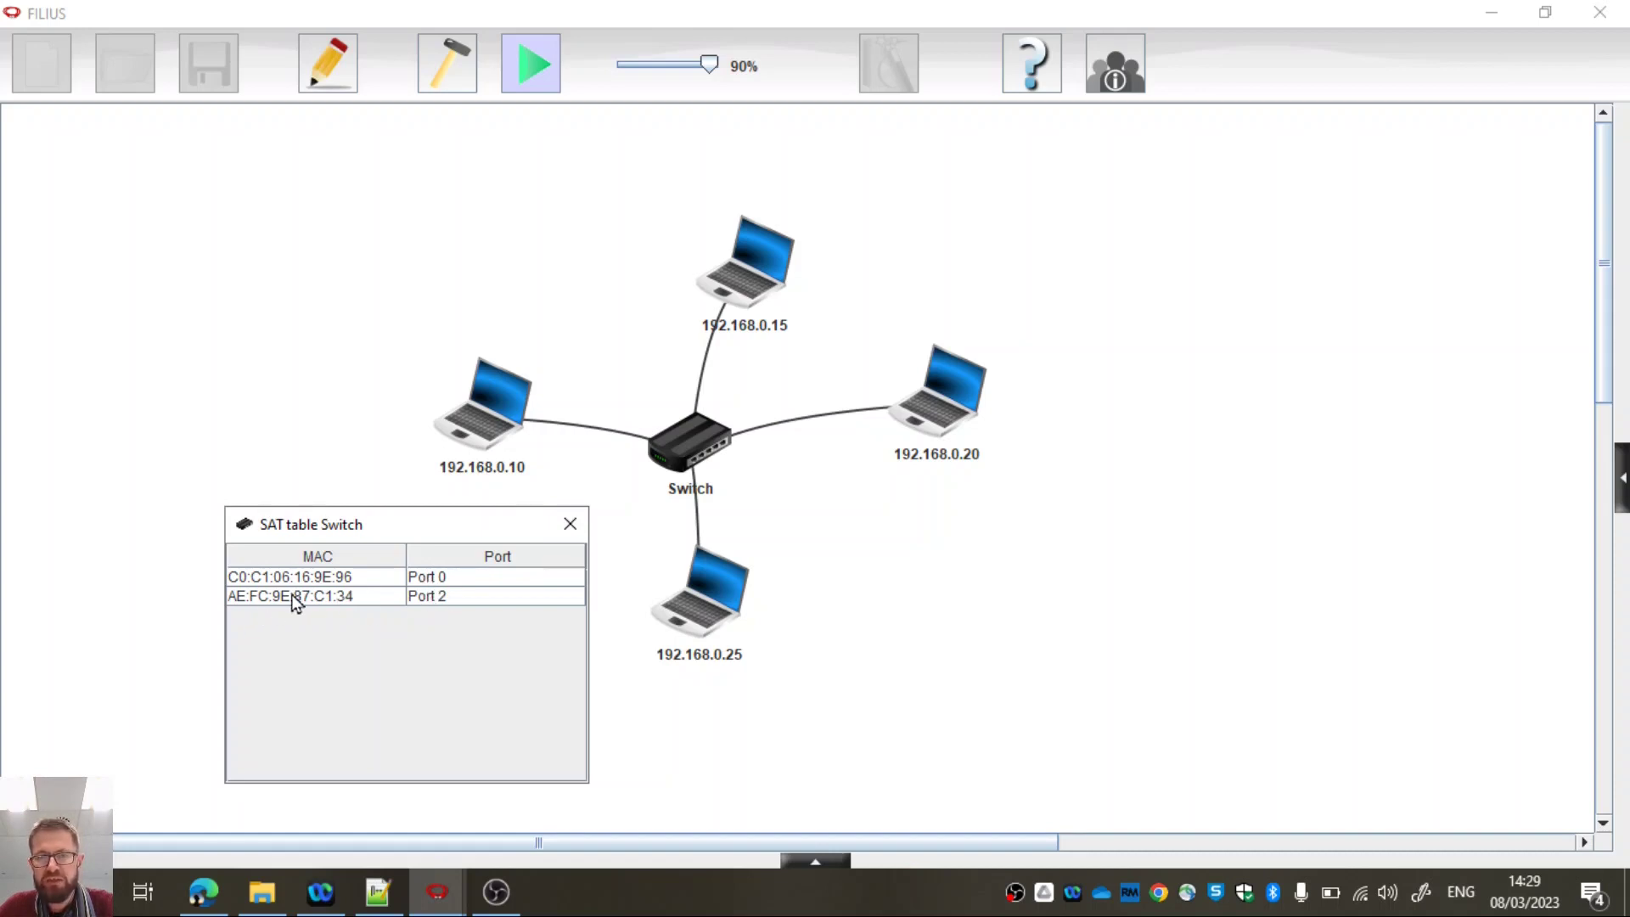
Step: Run ipconfig in the 192.168.0.20 terminal to show its IP and MAC
left_click(911, 416)
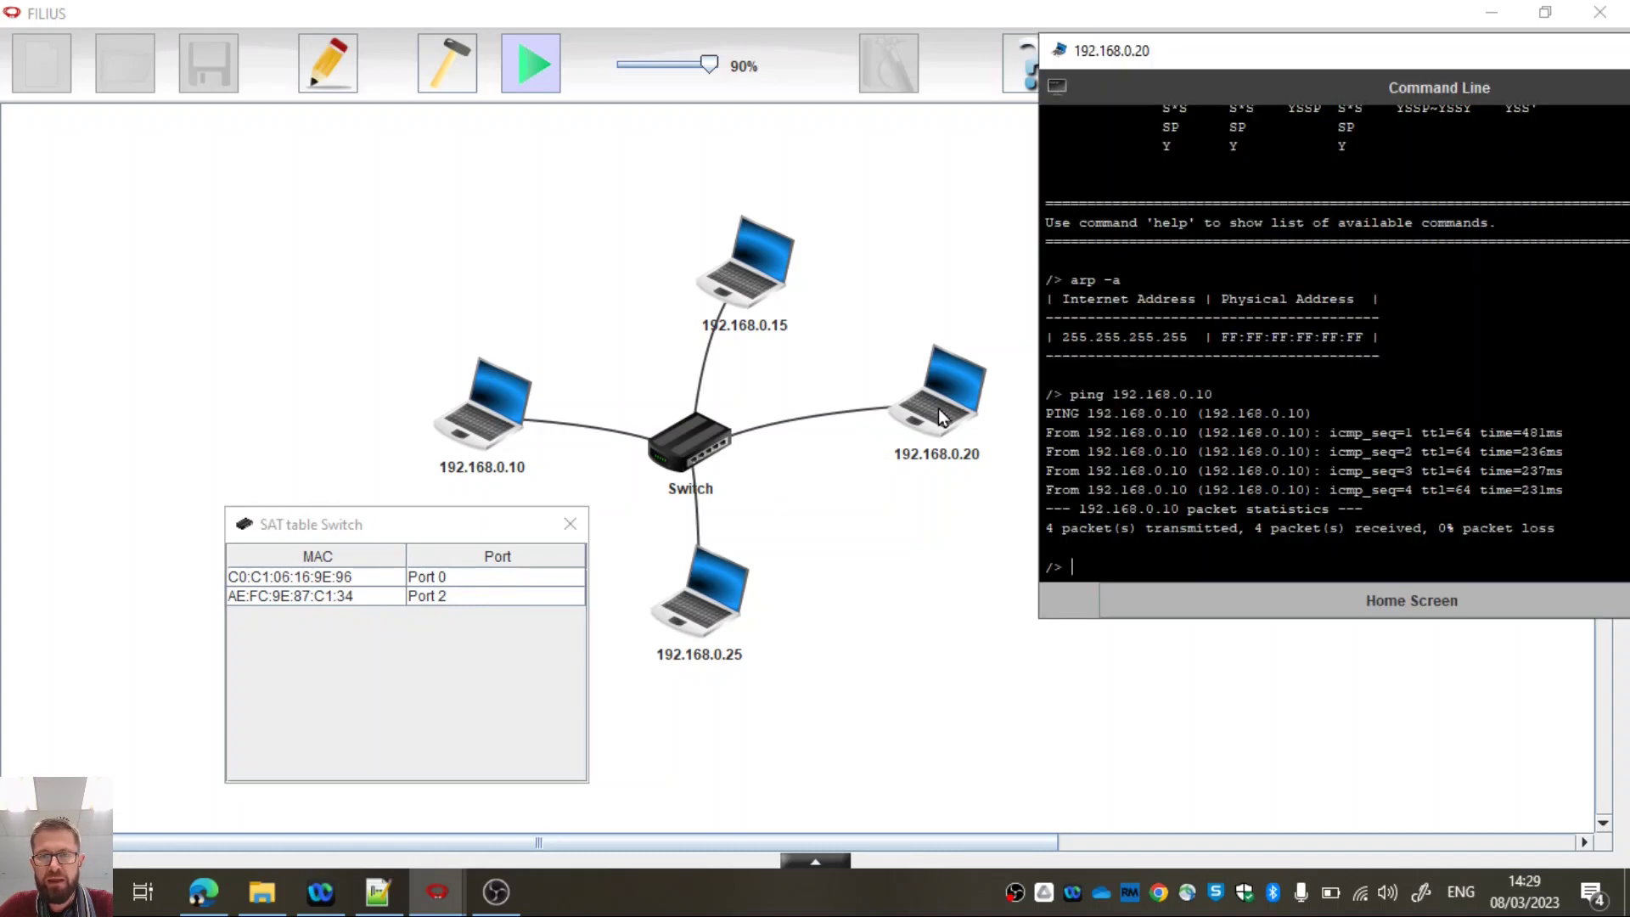
left_click_drag(1117, 59, 1056, 100)
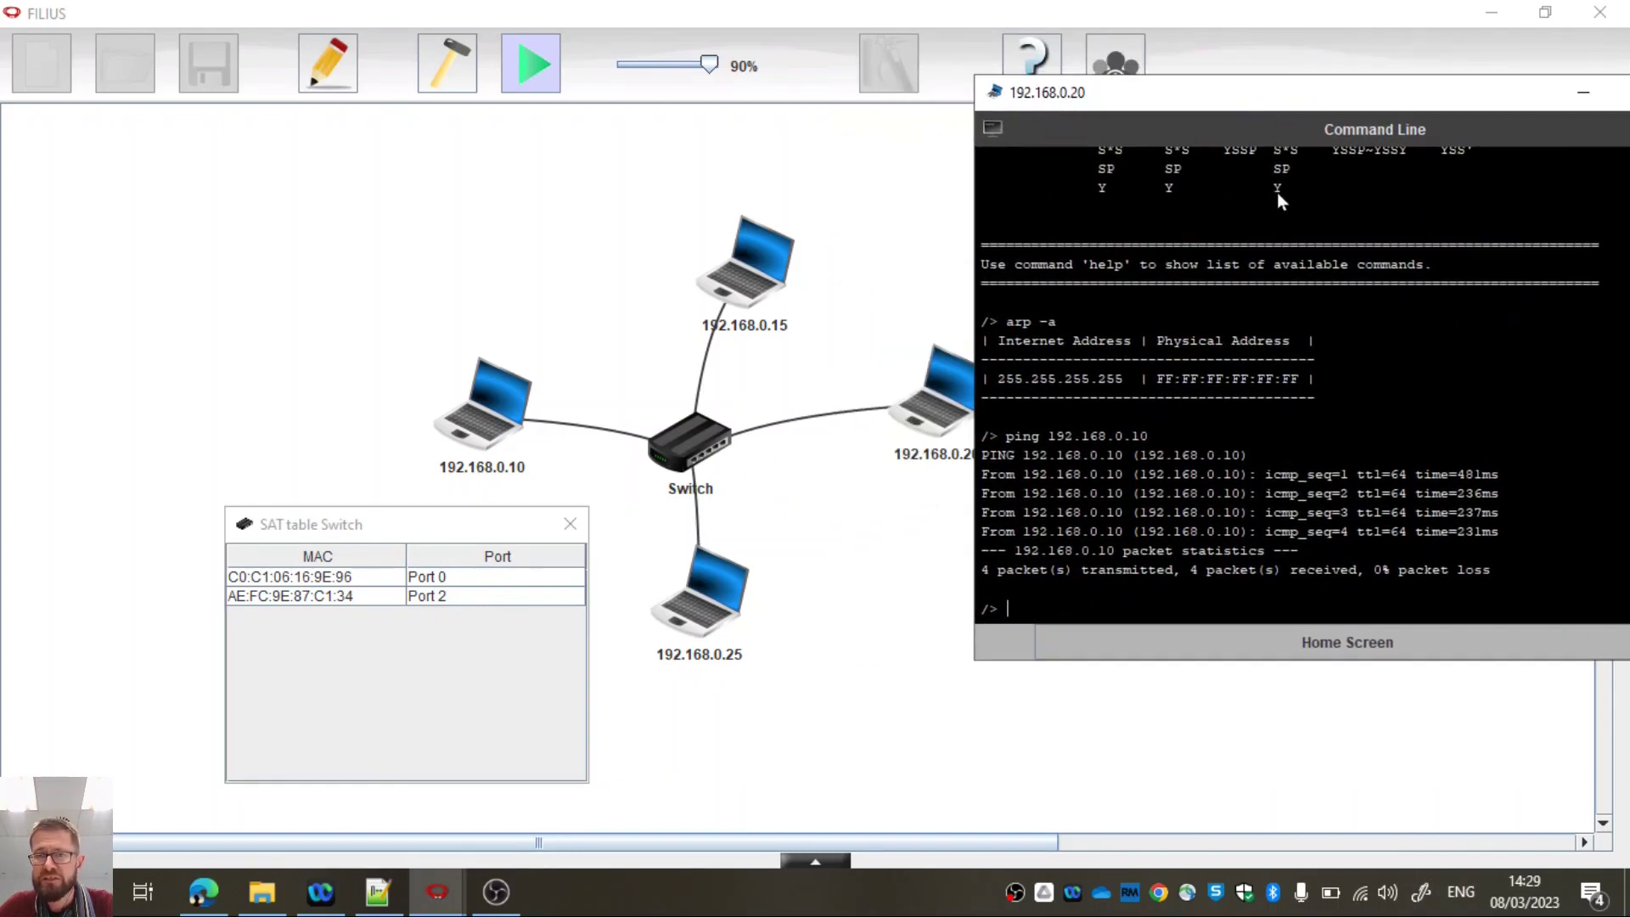
type("ip")
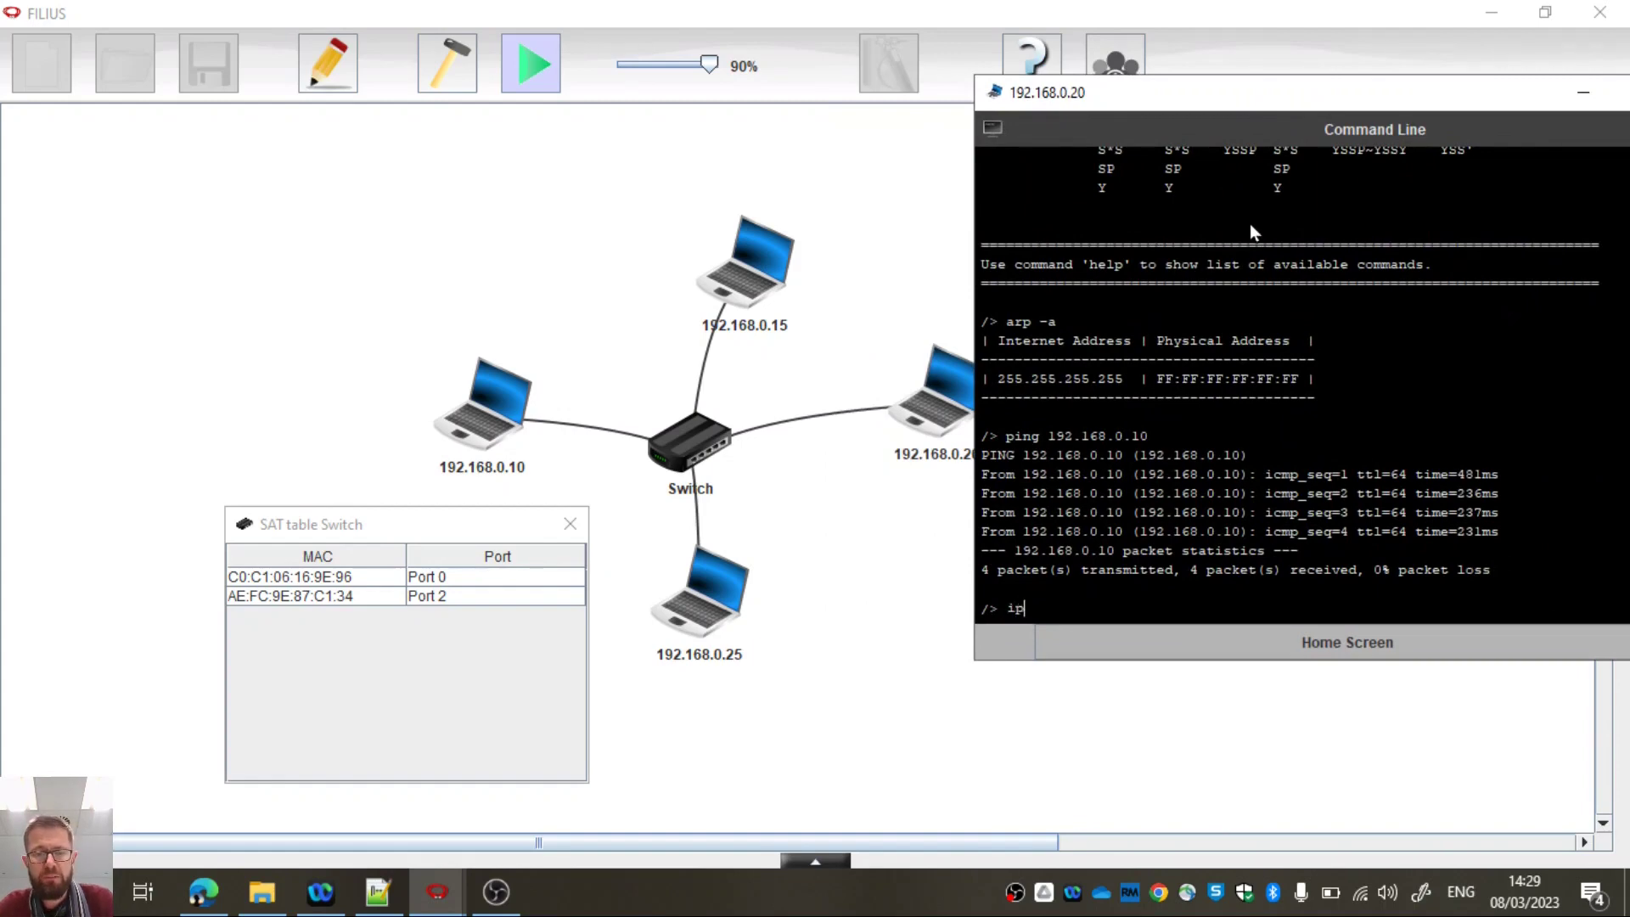
type("config")
key("Return")
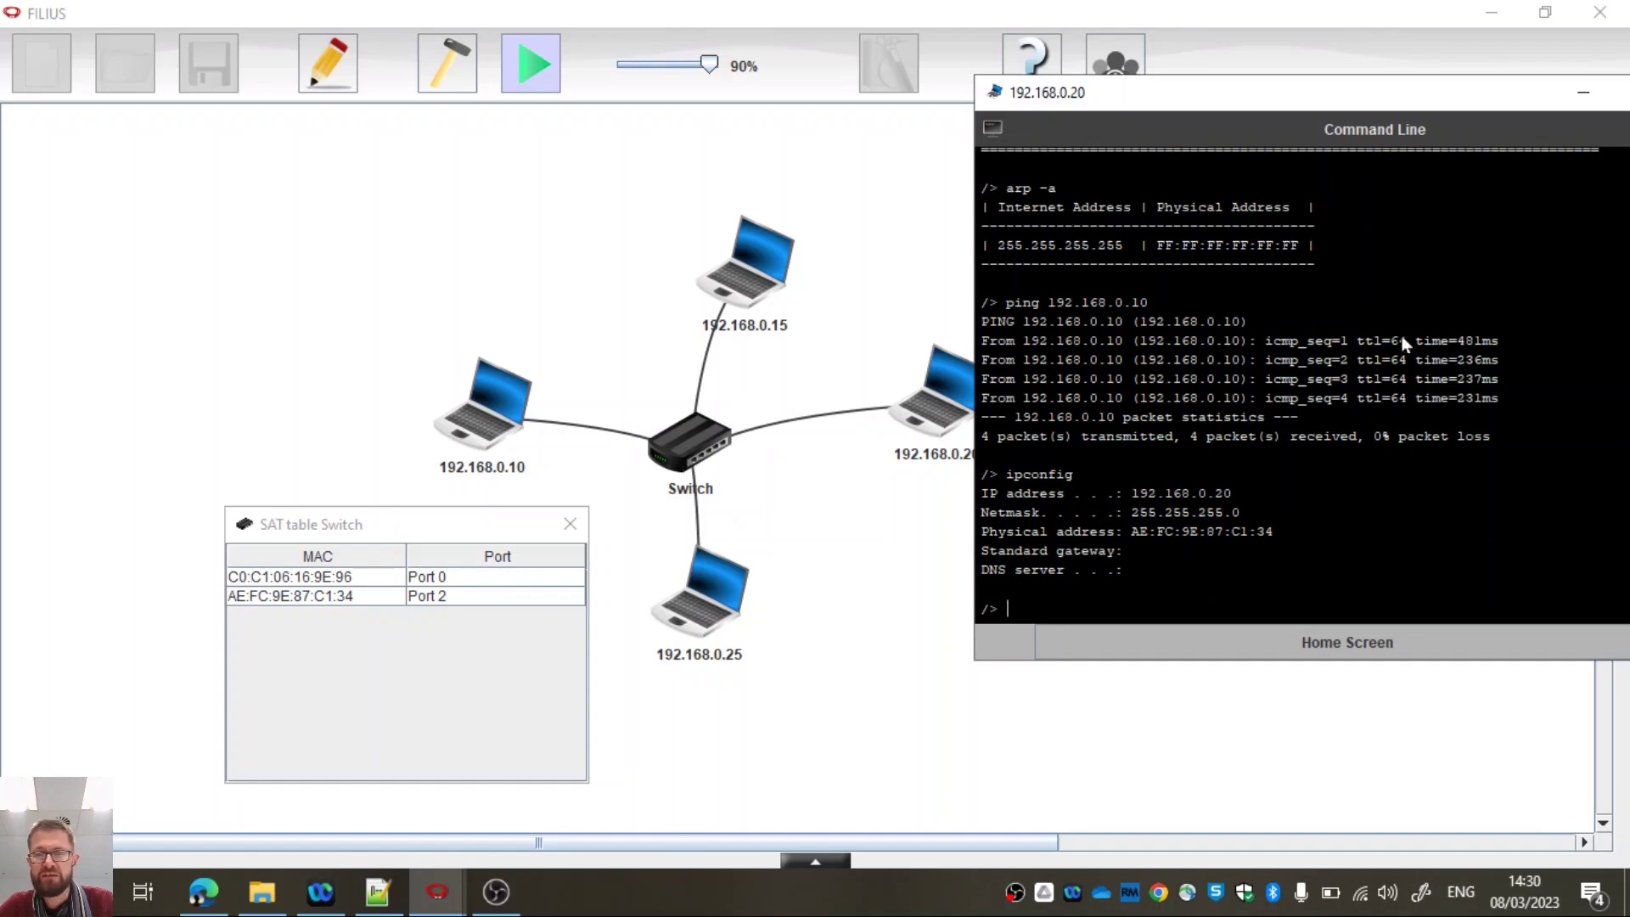
Step: Run arp -a again, now listing 192.168.0.10, and close the SAT table
left_click_drag(1379, 94, 1190, 161)
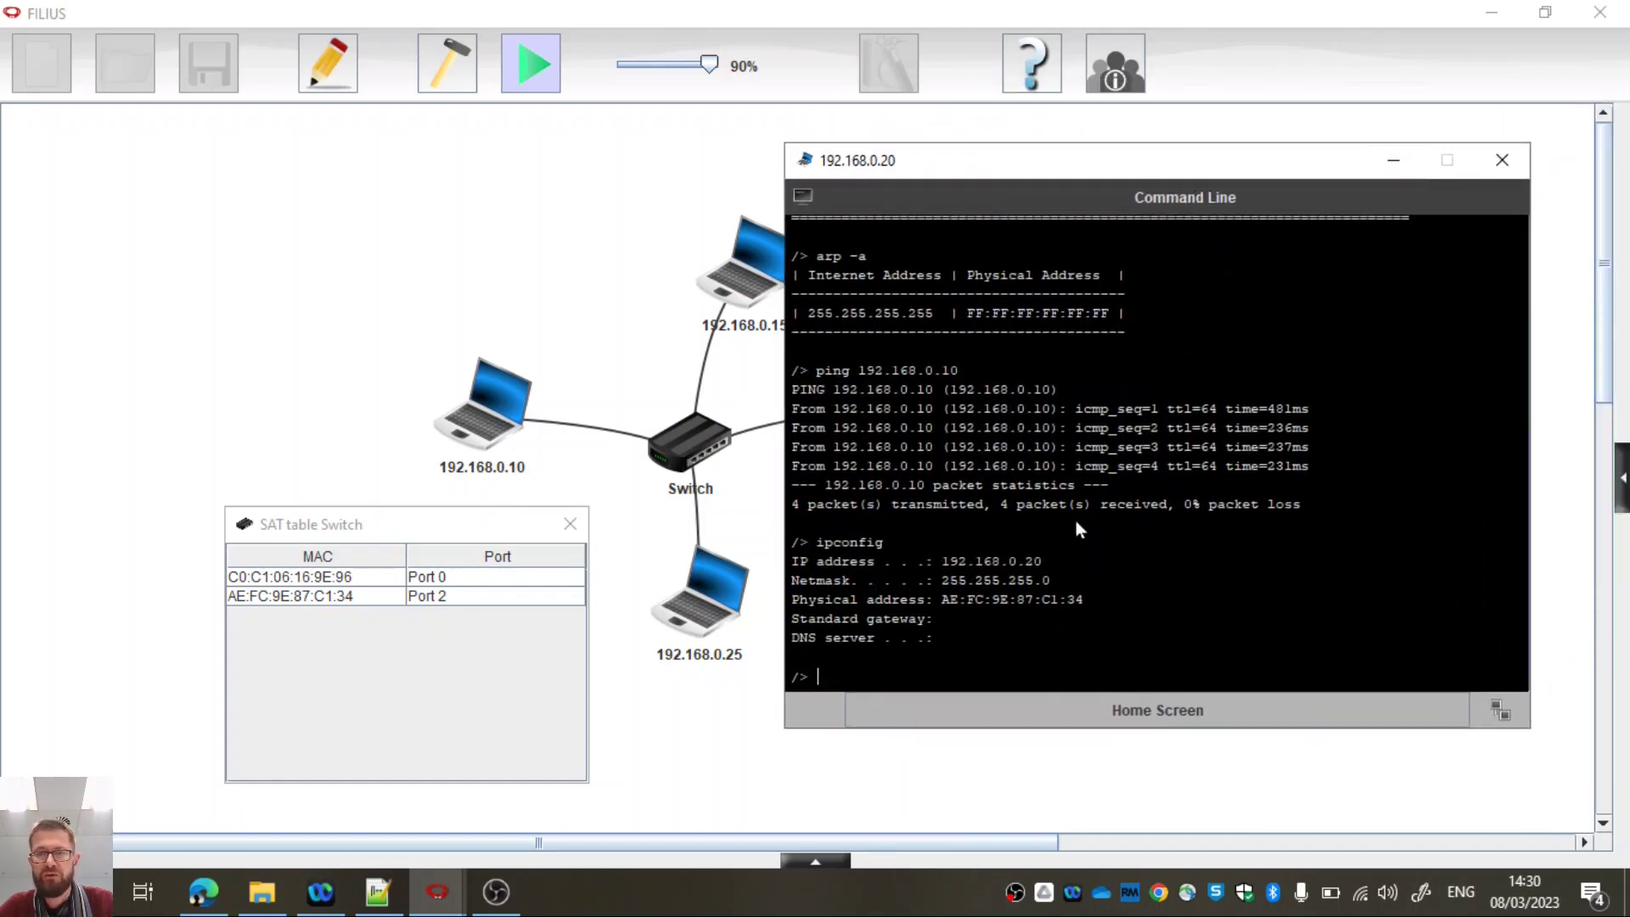
type("arp -a")
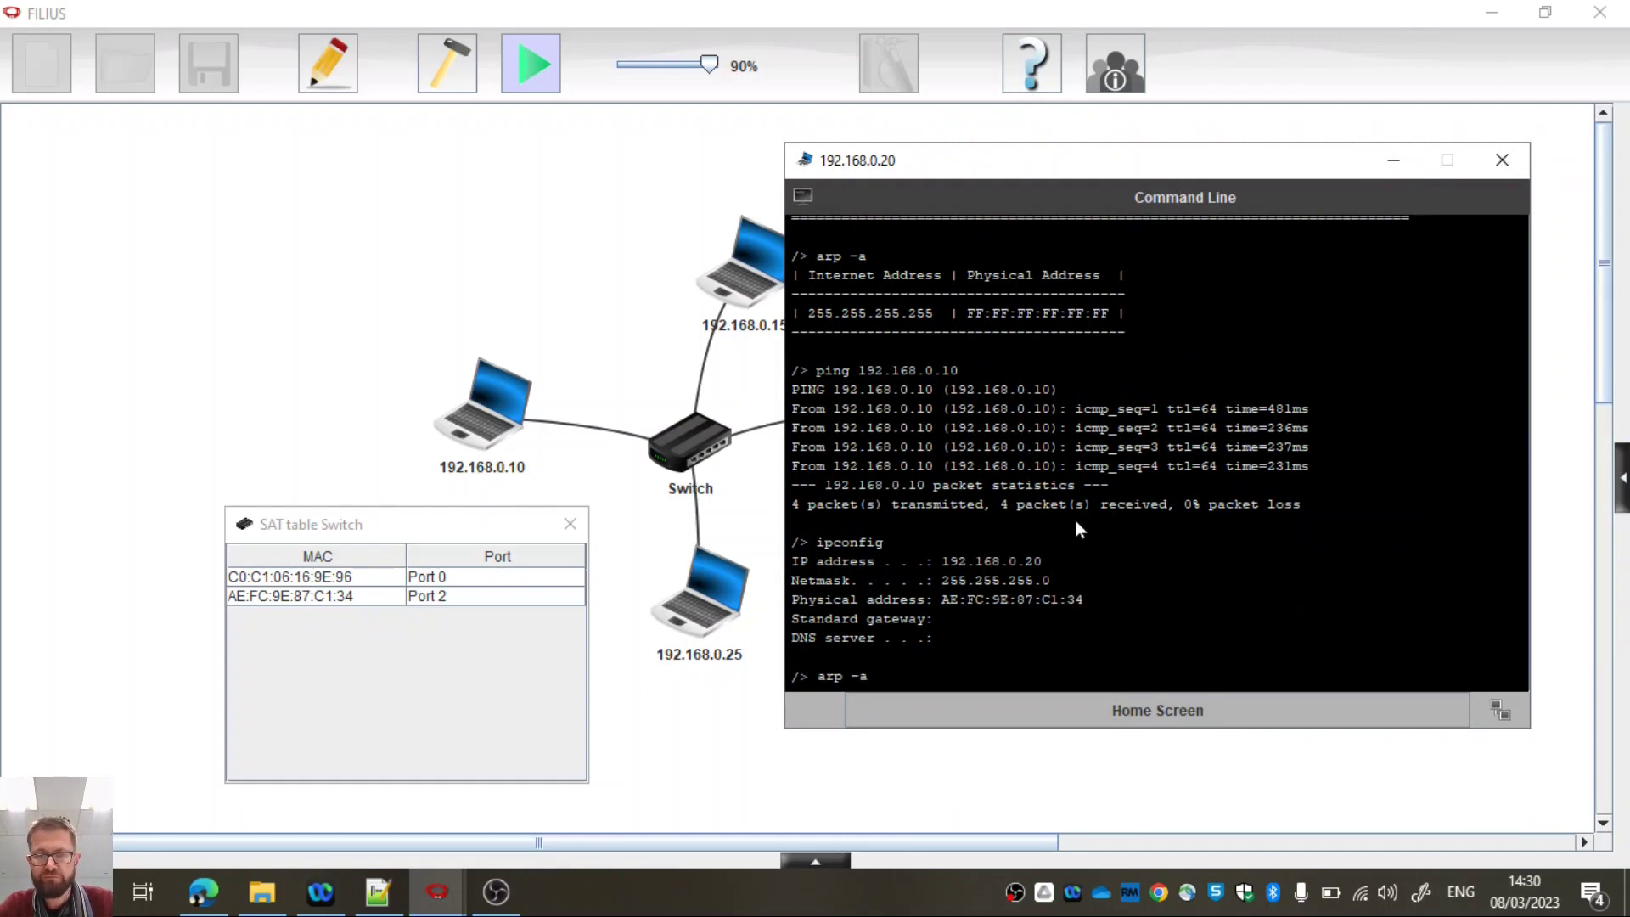
key("Return")
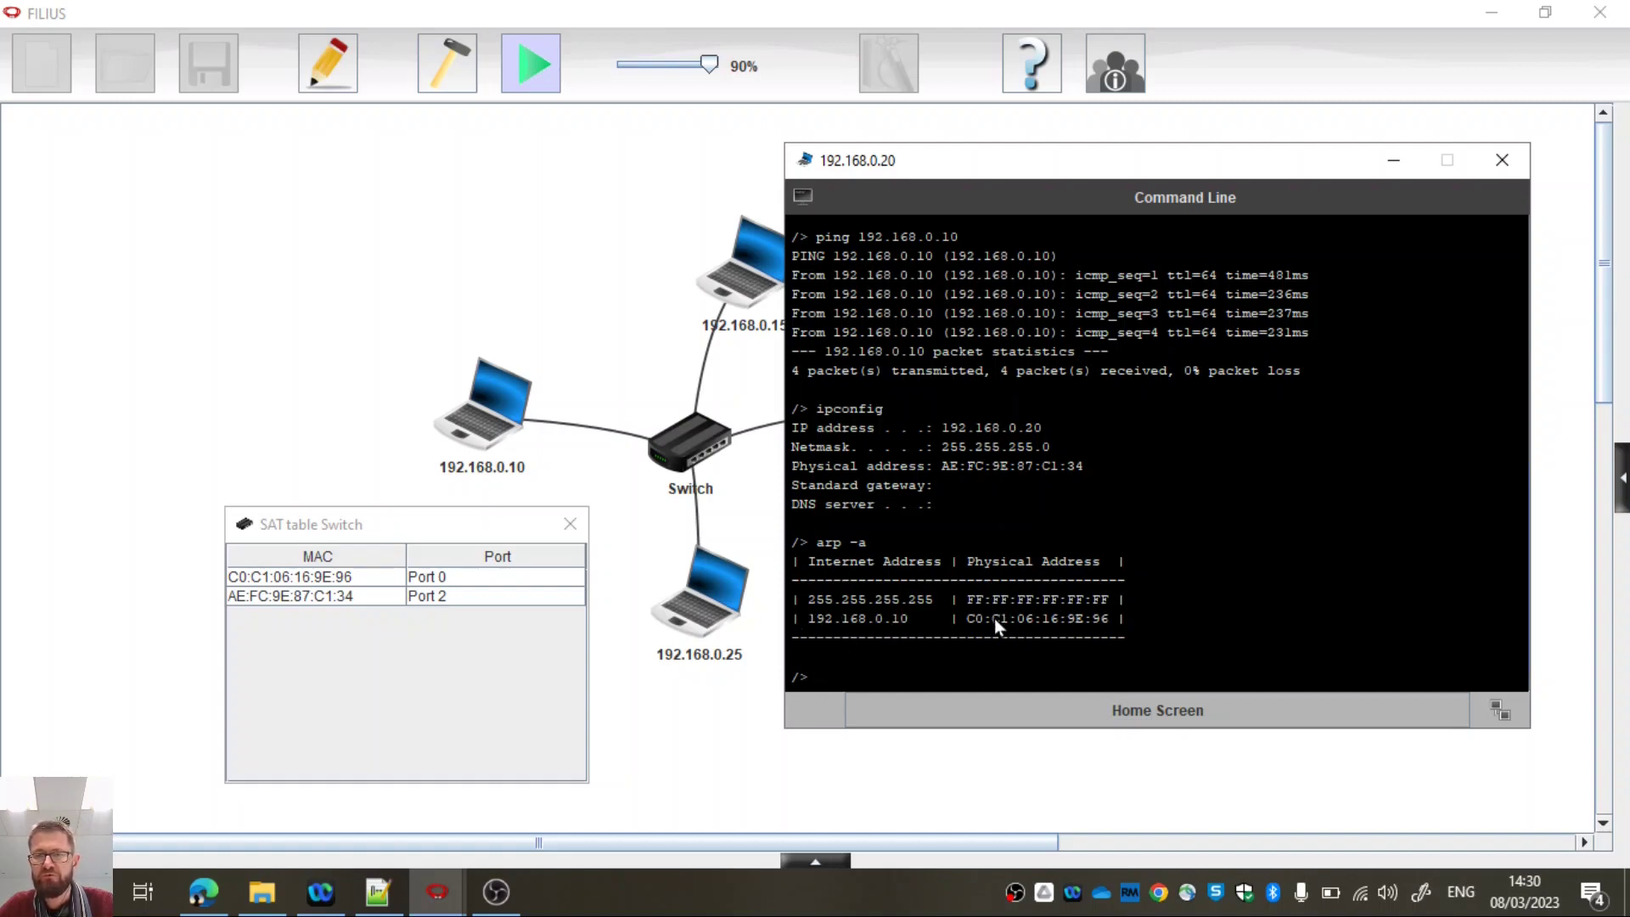
left_click_drag(1052, 161, 1241, 142)
left_click(570, 524)
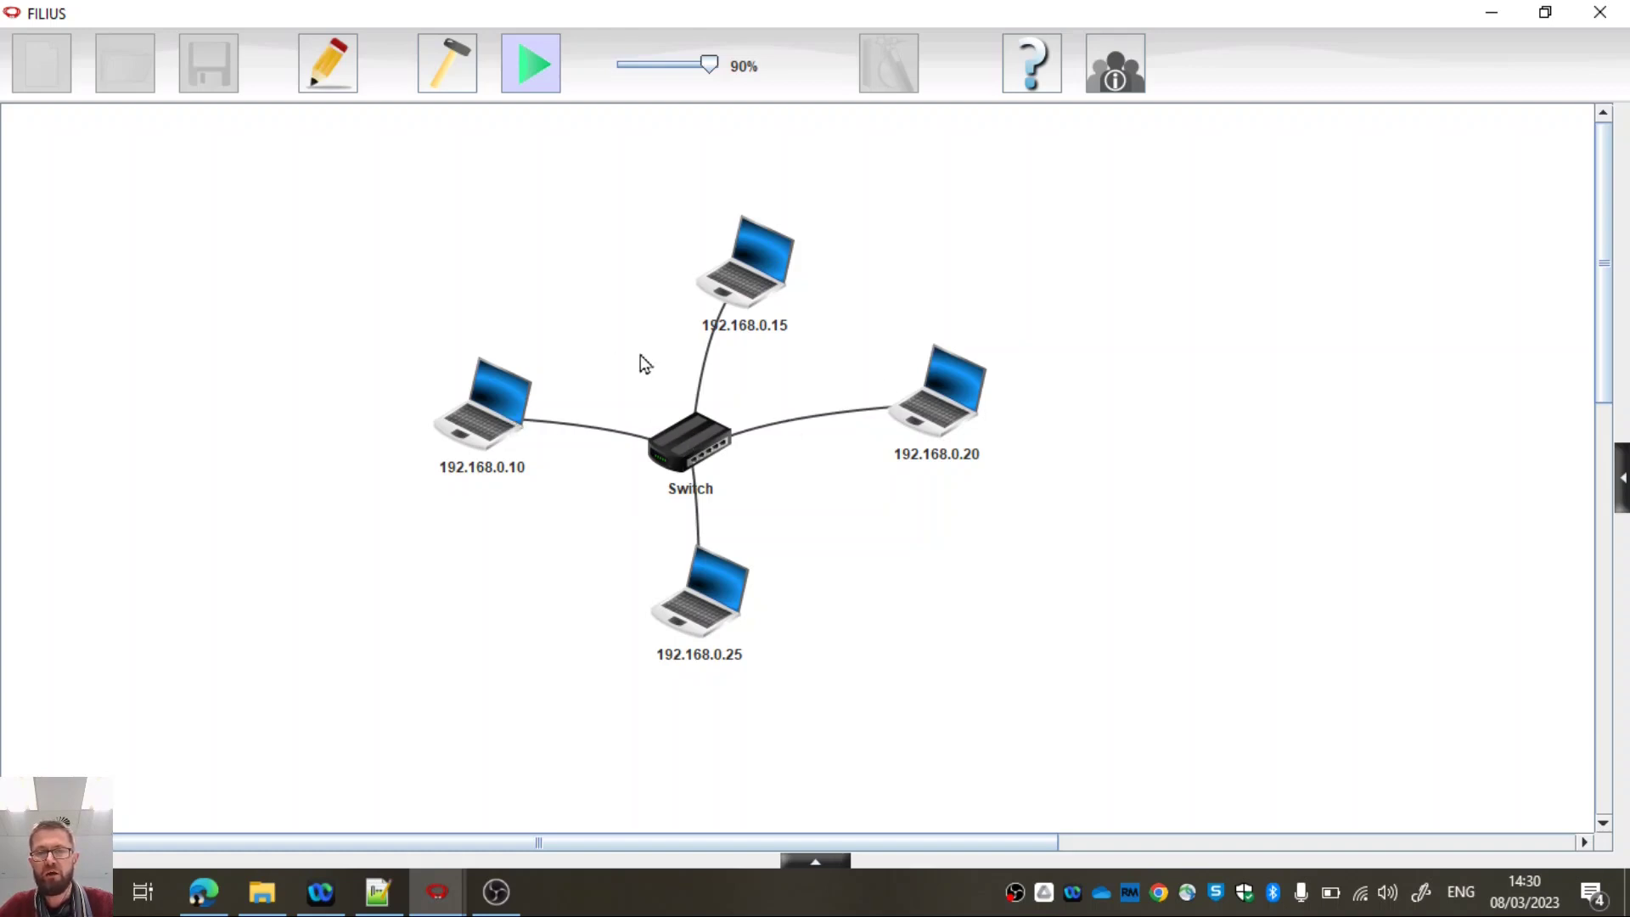
left_click(704, 449)
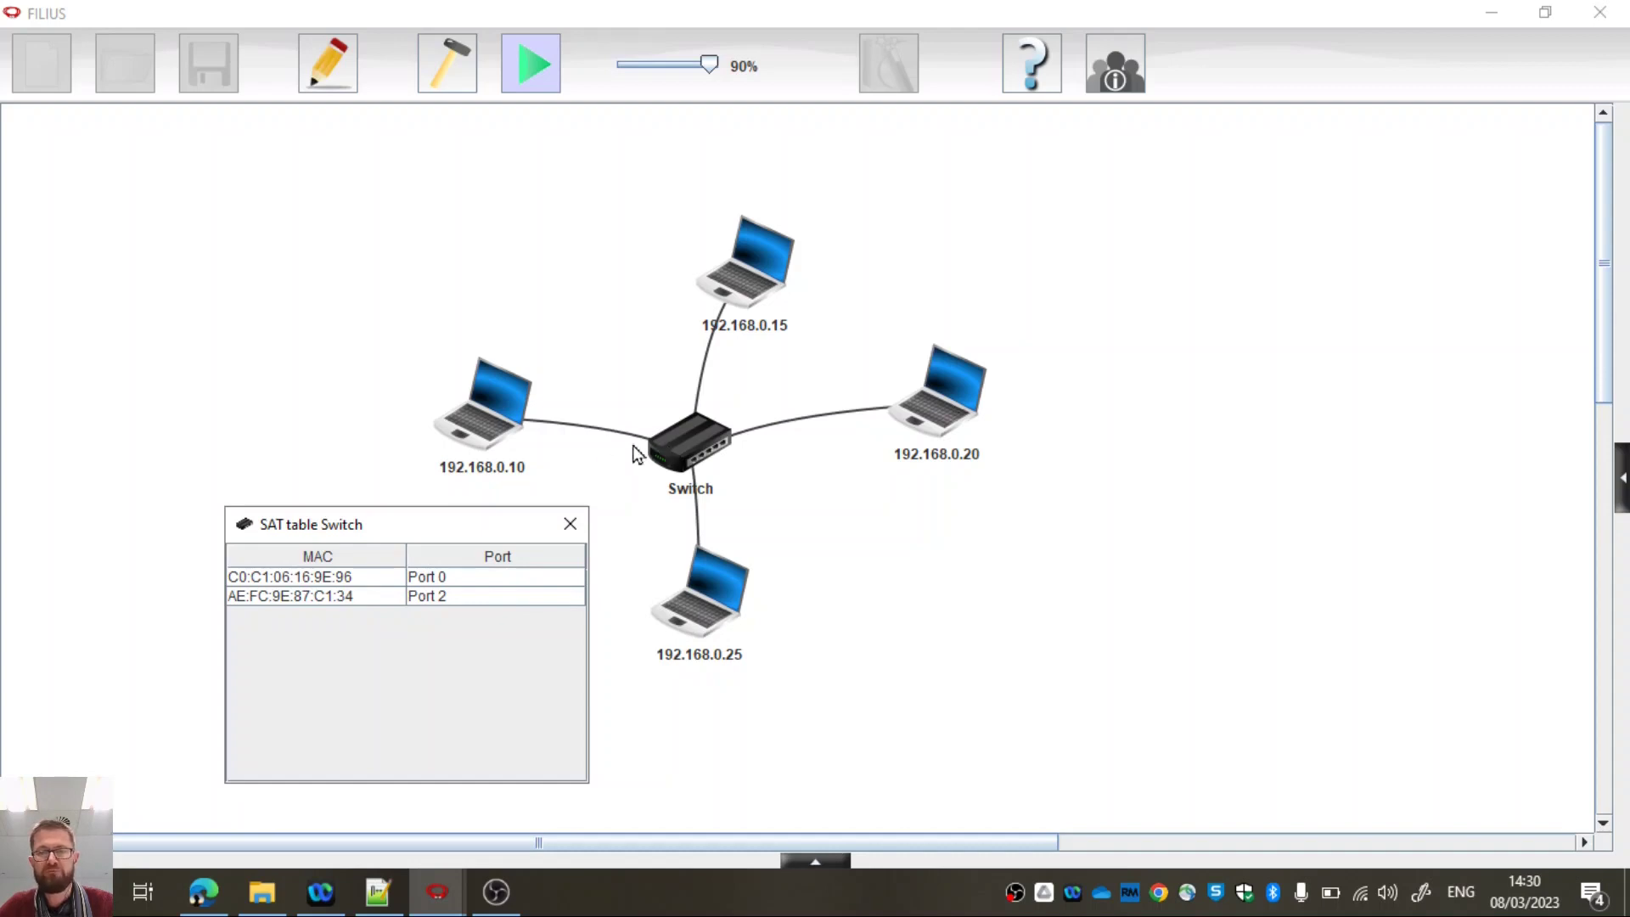
left_click(570, 524)
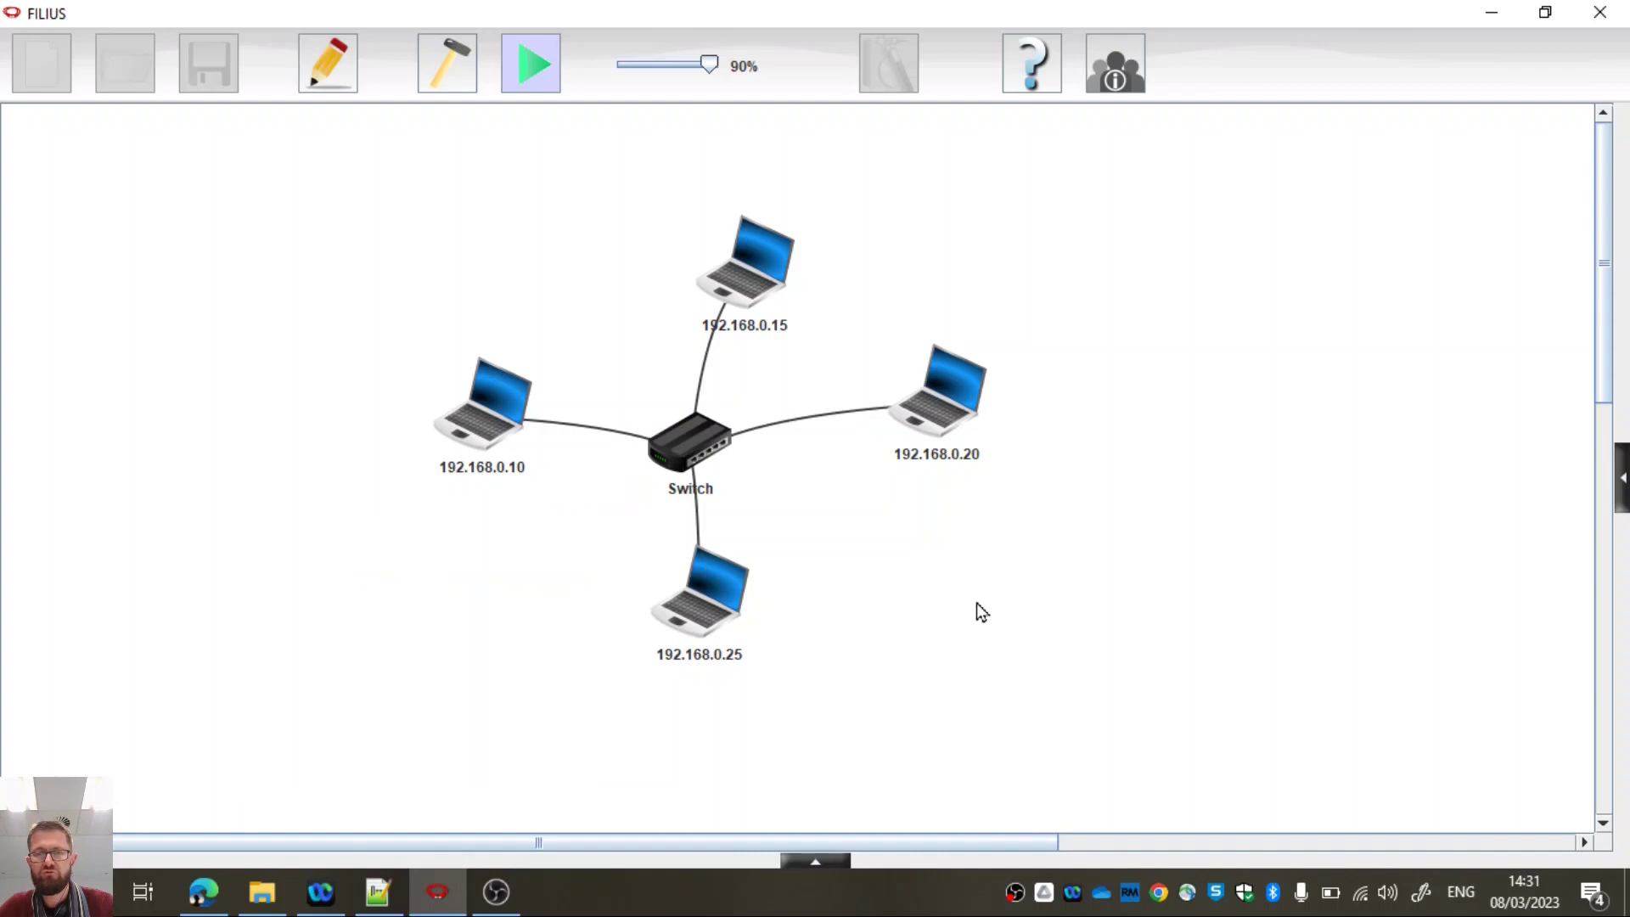
Step: Install and apply Command Line on 192.168.0.15, then launch its terminal on the right
double_click(751, 259)
double_click(170, 205)
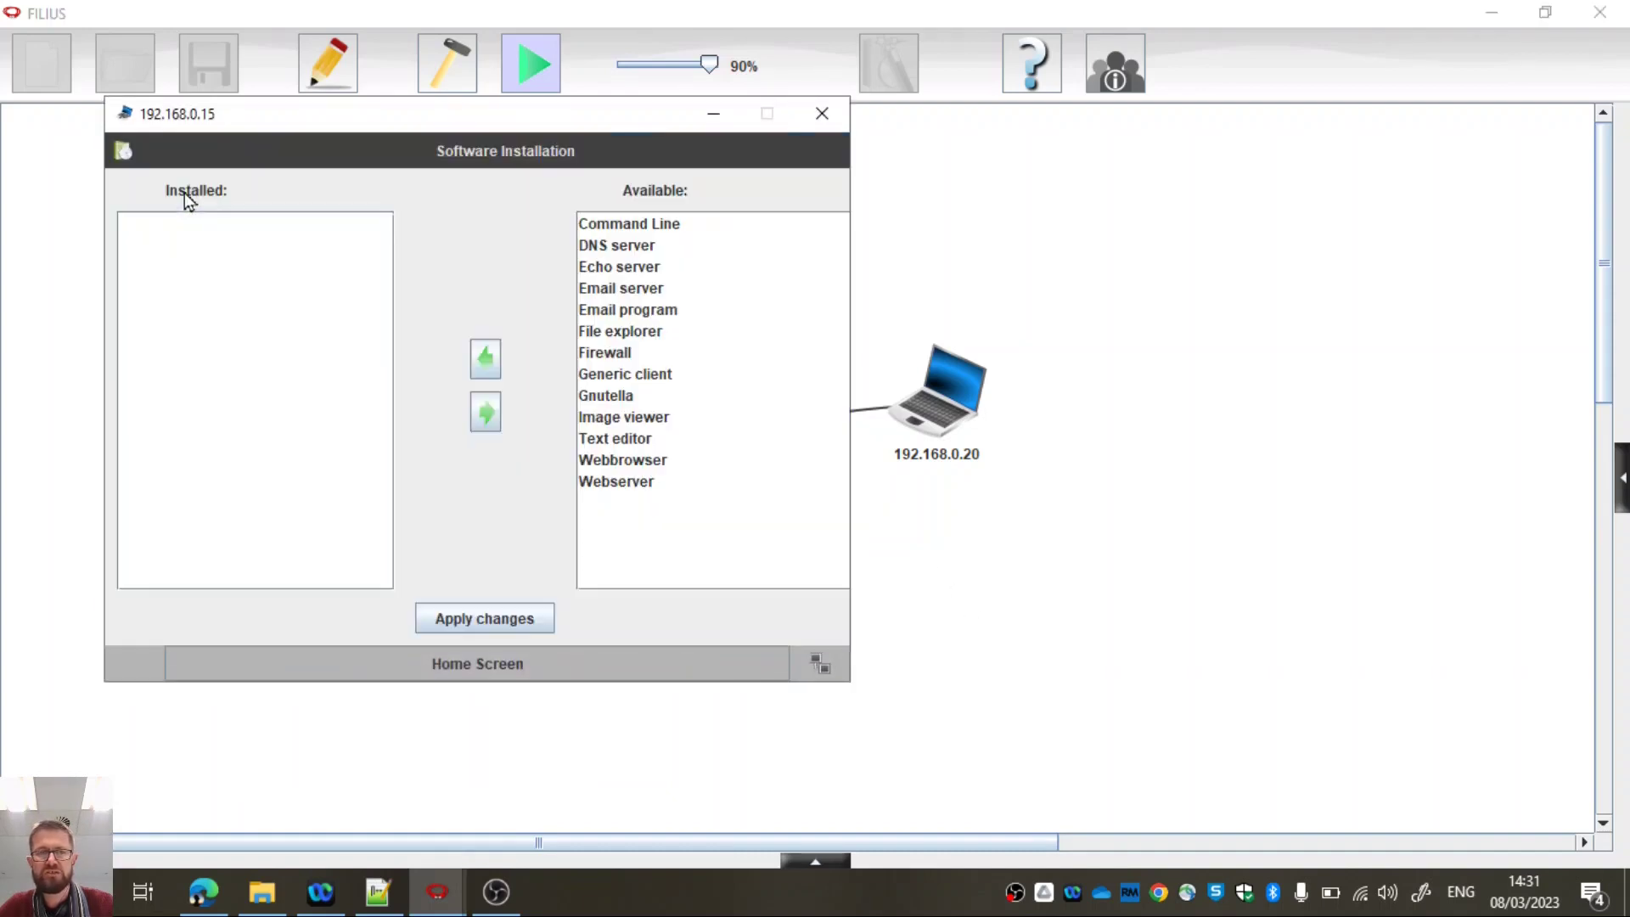
left_click(630, 223)
left_click(485, 360)
left_click(254, 228)
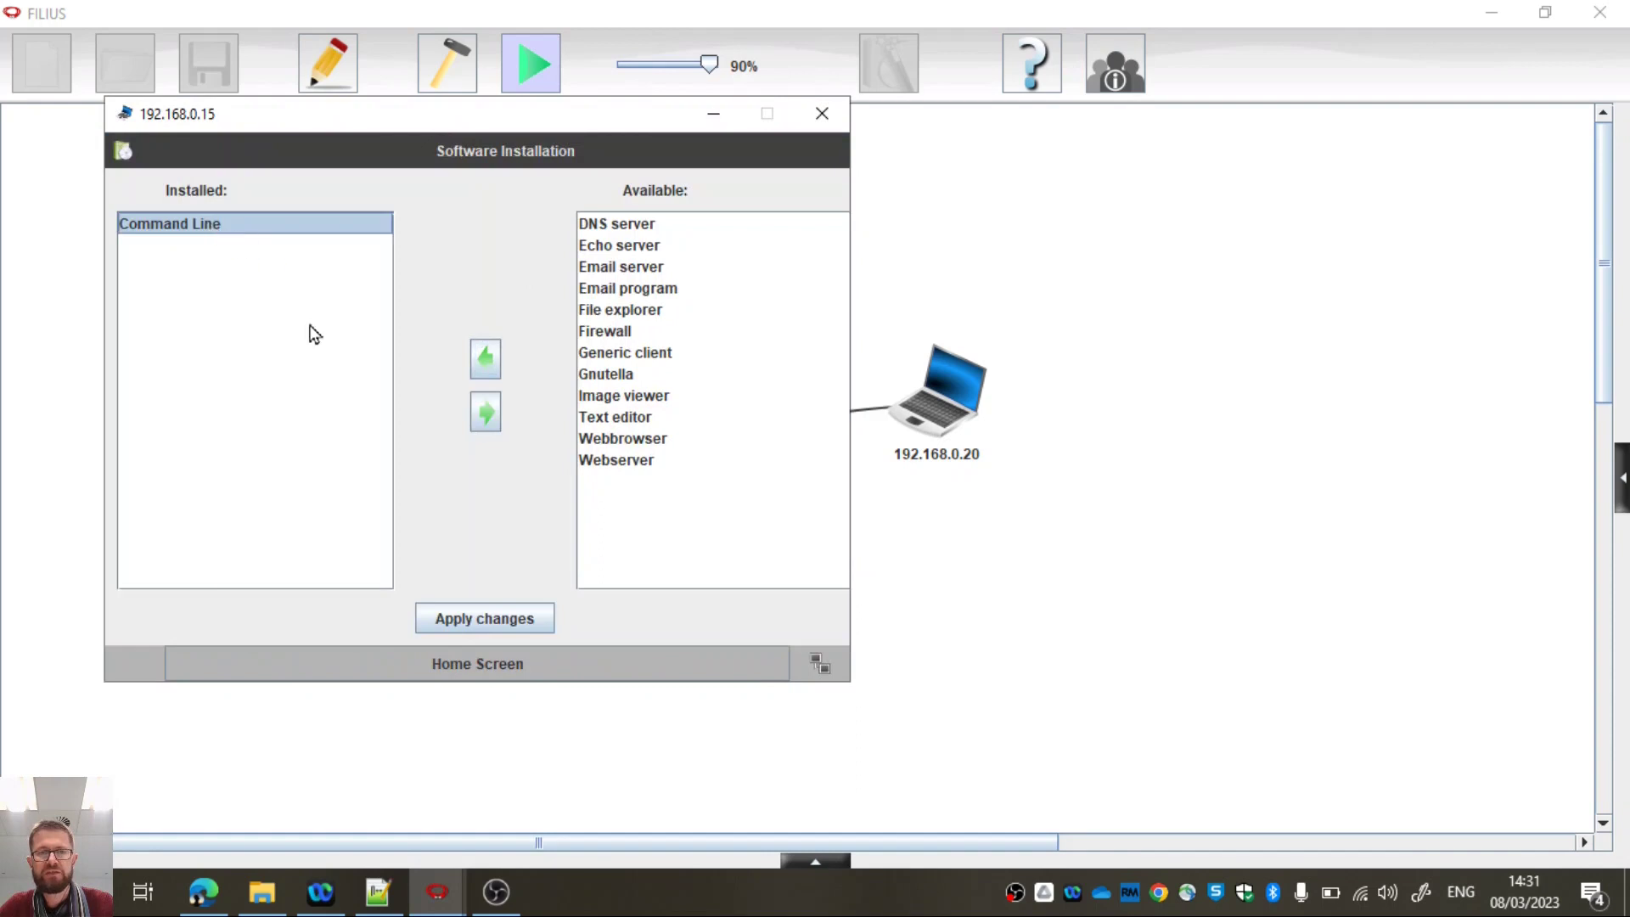
left_click(496, 618)
double_click(324, 191)
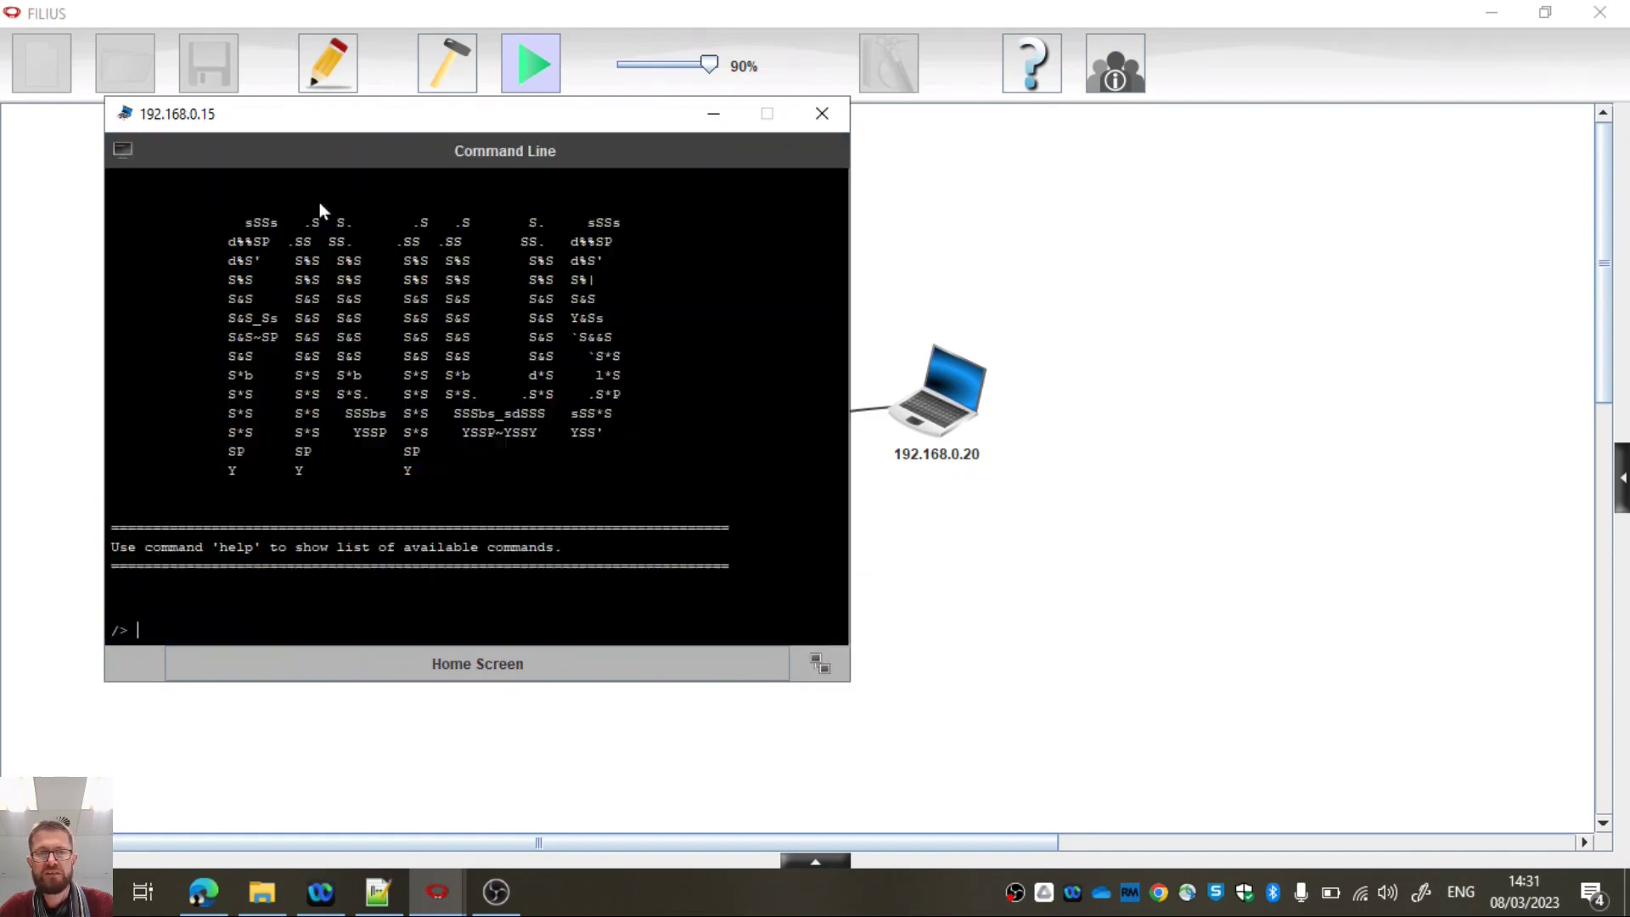
left_click_drag(367, 119, 1353, 85)
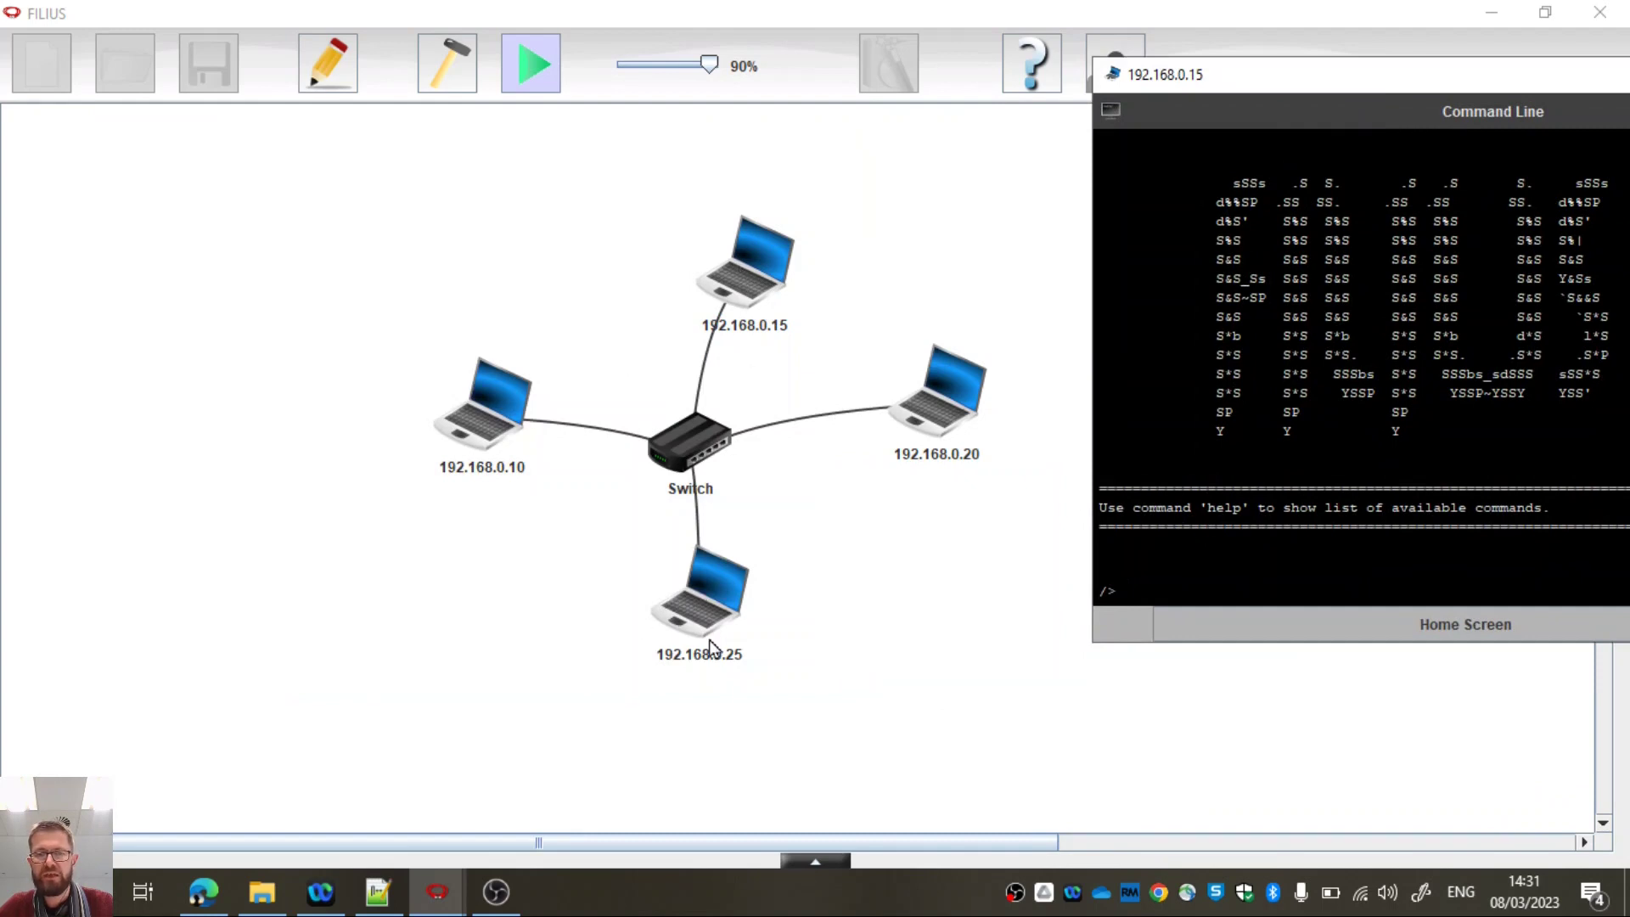
Step: Run ping 192.168.0.25 from the 192.168.0.15 command line and receive four replies
type("ping ")
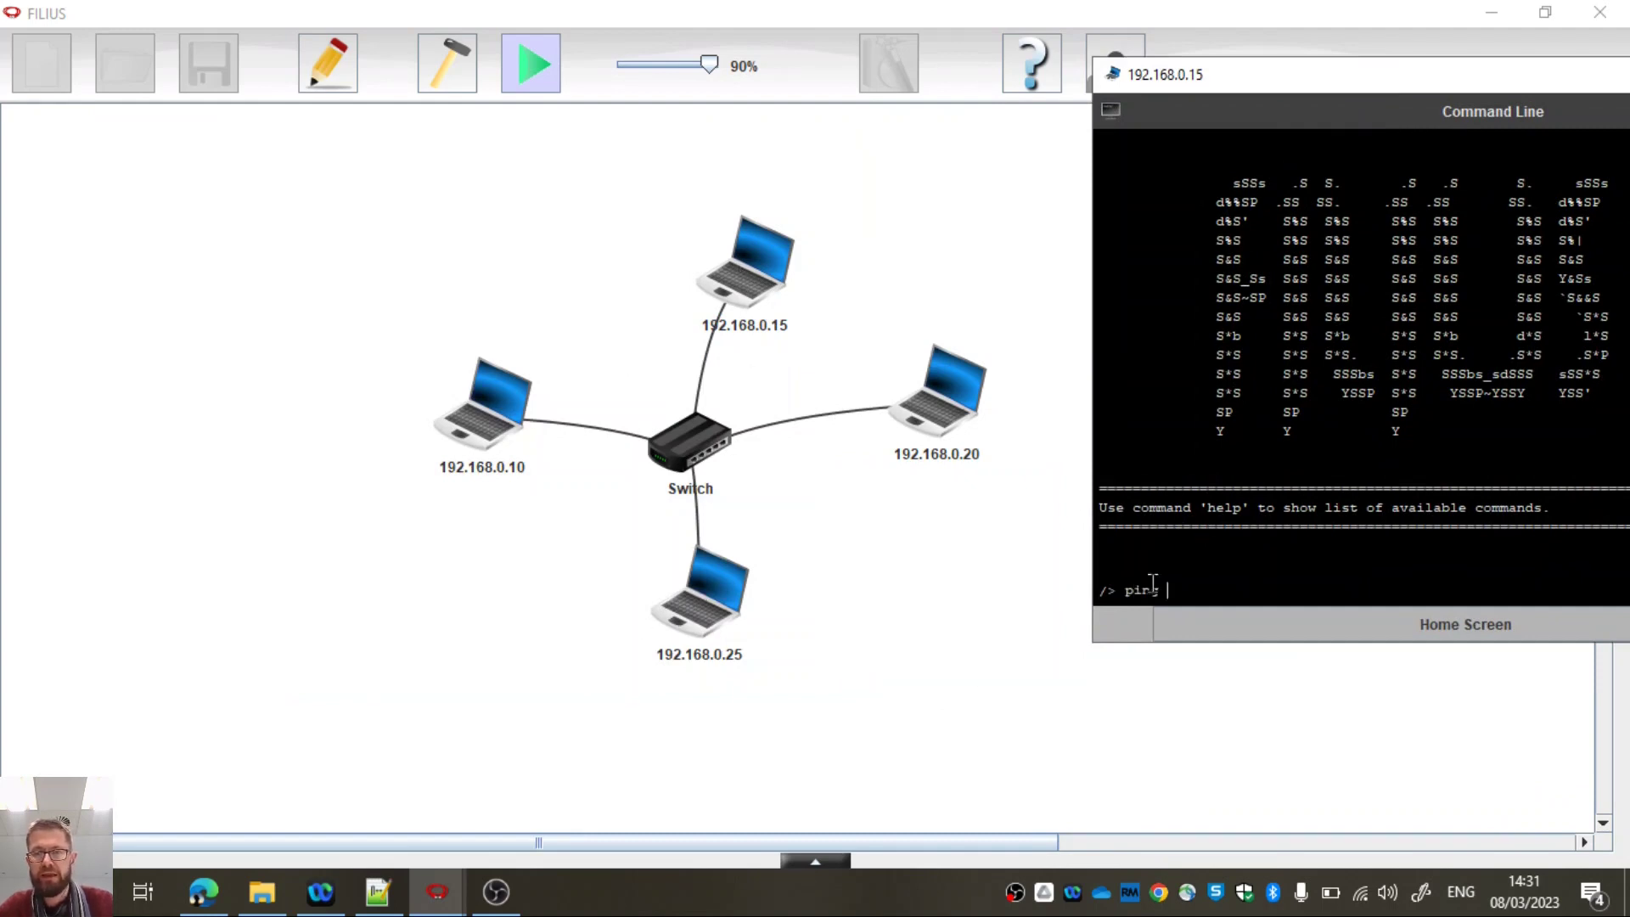
type("192.168")
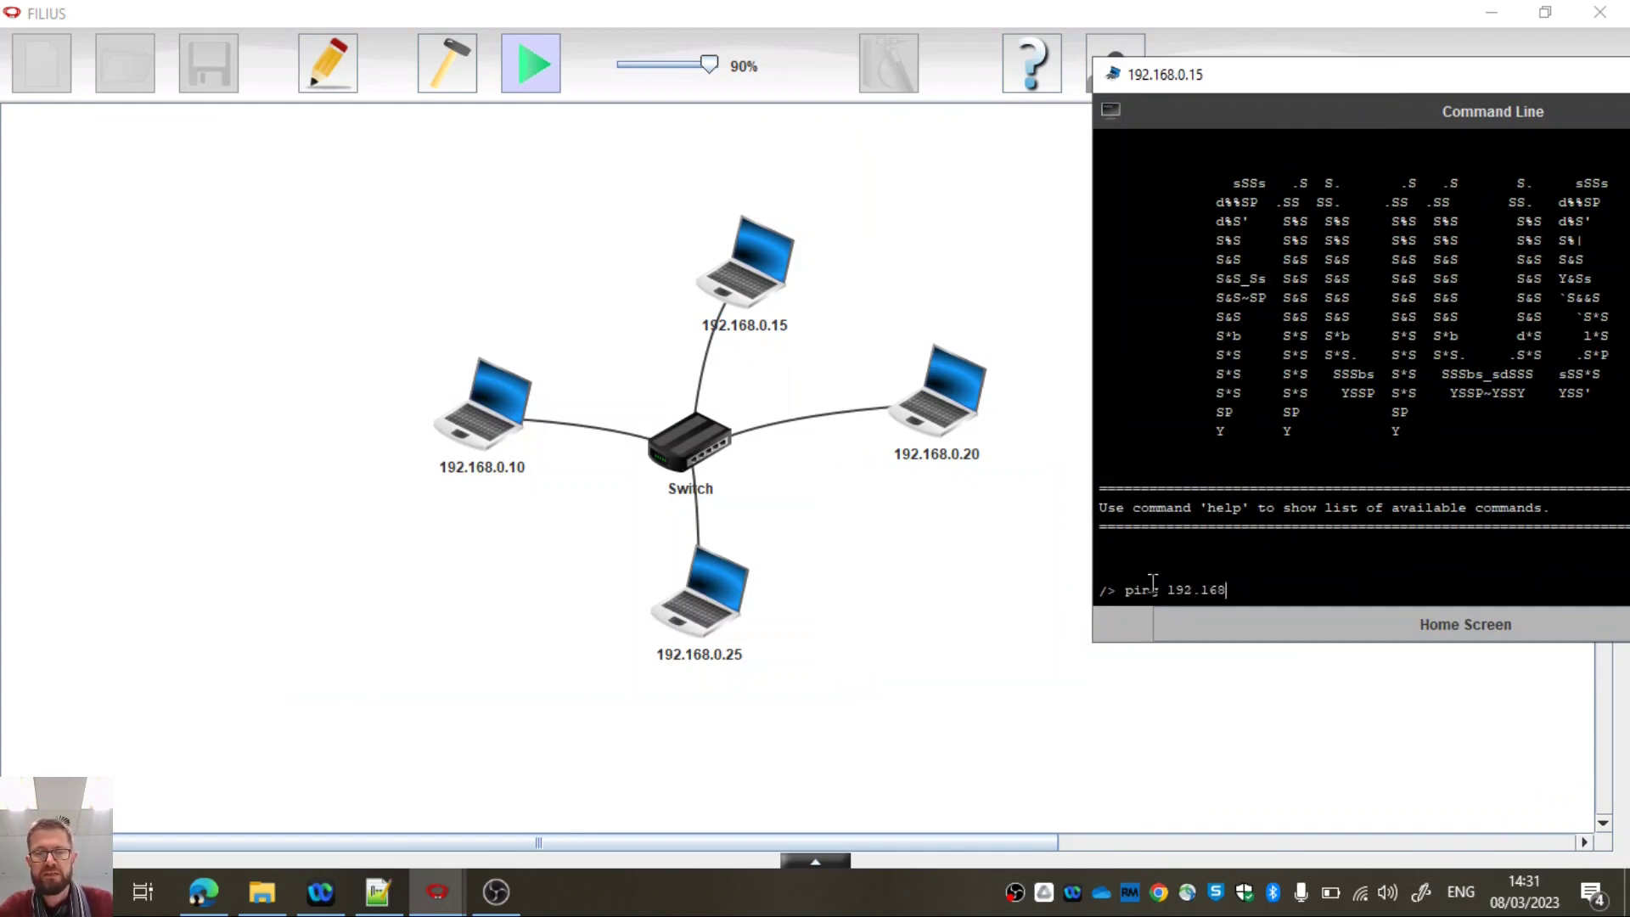
type(".0.25")
key("Return")
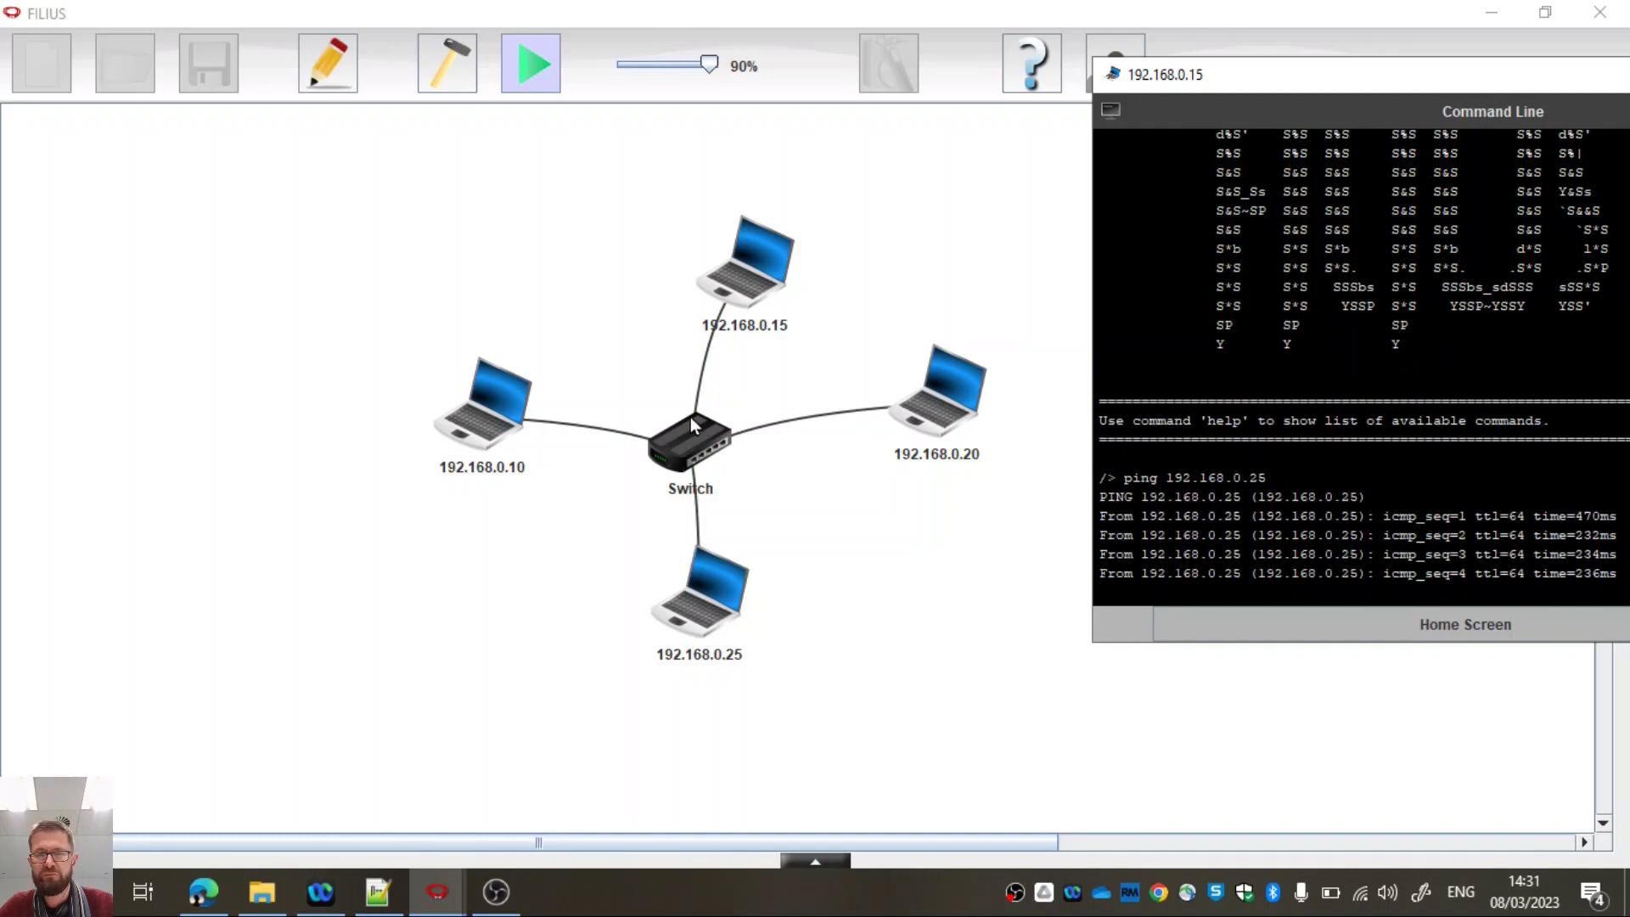
left_click(691, 438)
Step: Display the switch's SAT table with its four learned MAC entries on Ports 0–3
left_click(690, 438)
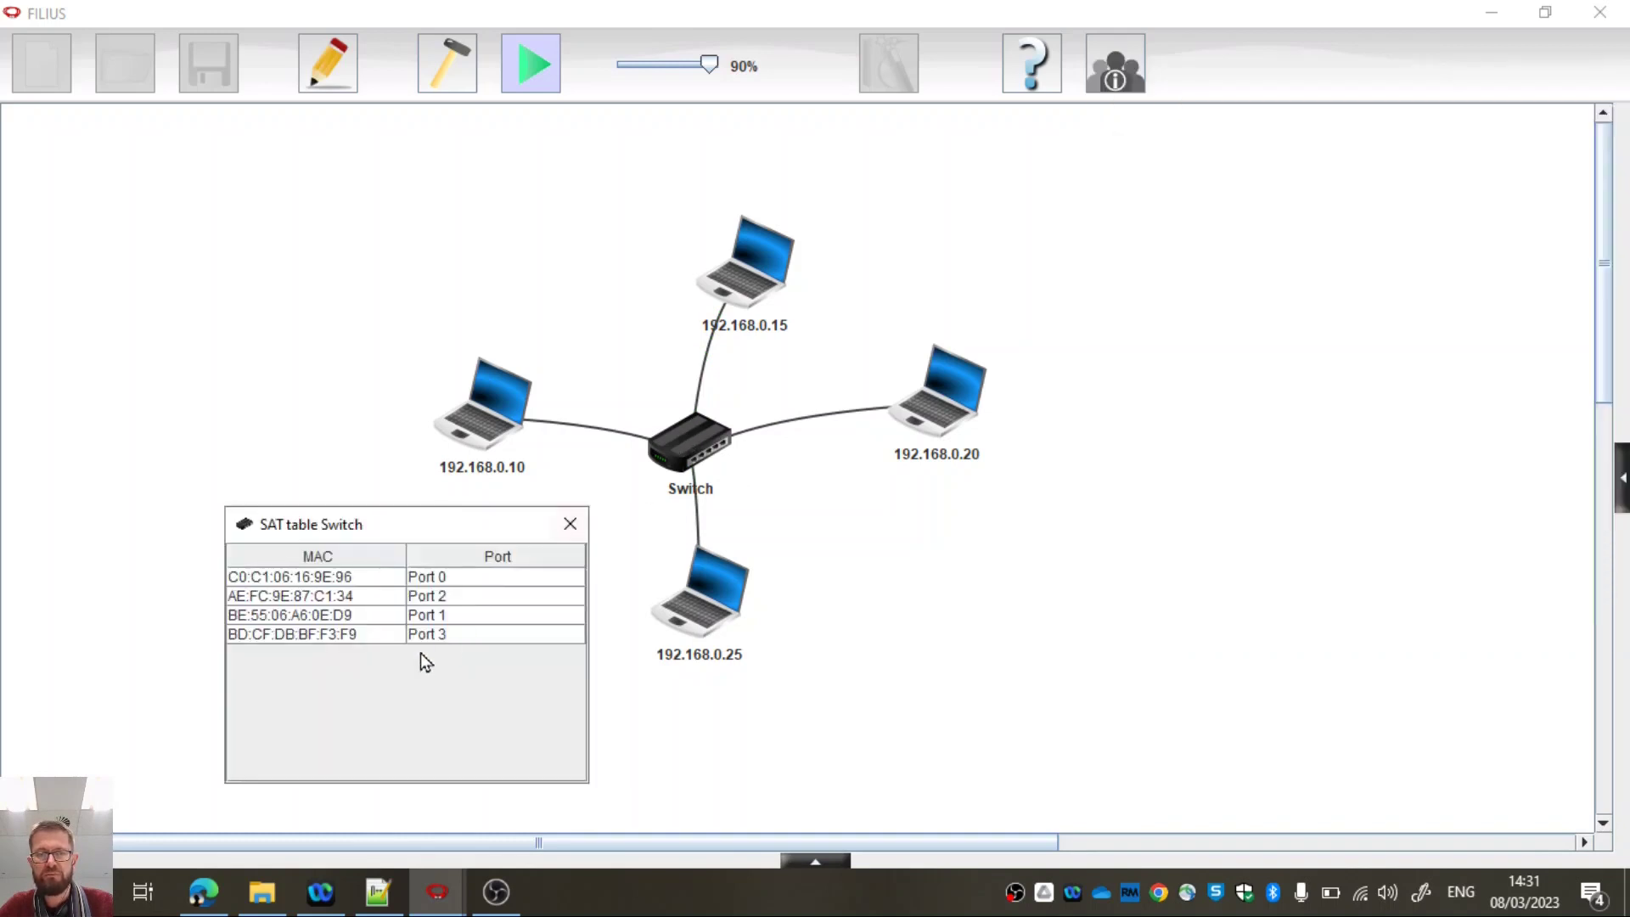